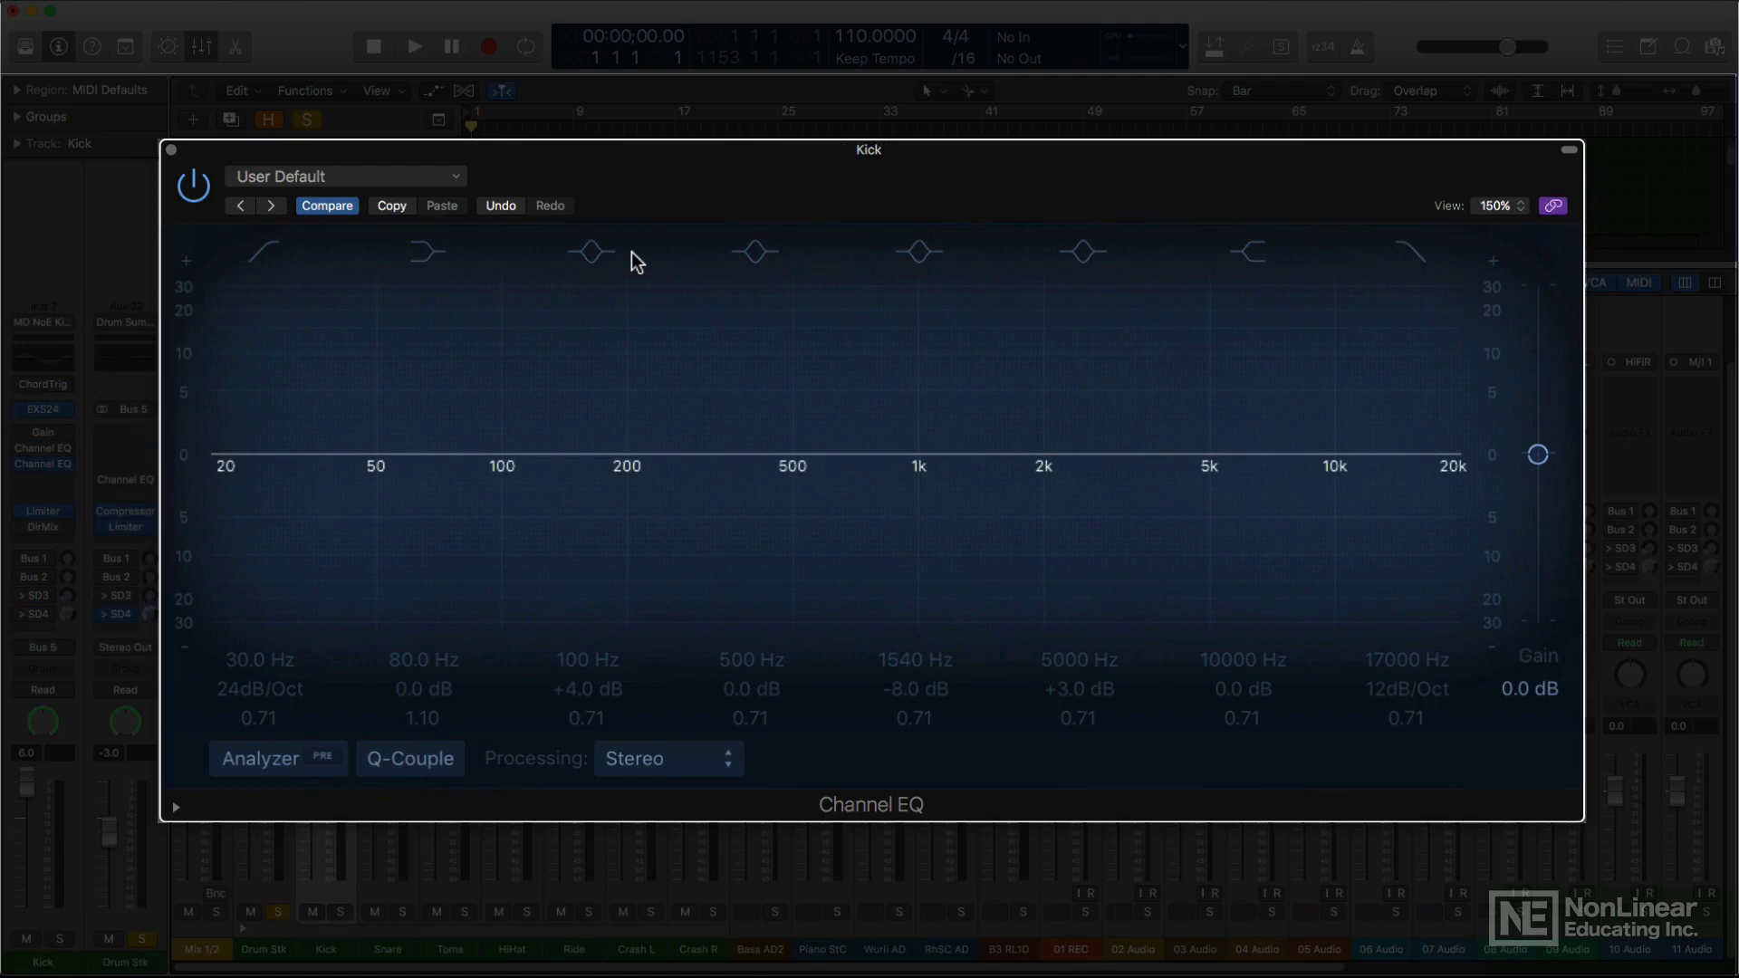
Start playback and enable the Kick's +4 dB boost at 100 Hz and +3 dB boost at 5000 Hz.
{"action": "key", "text": "space"}
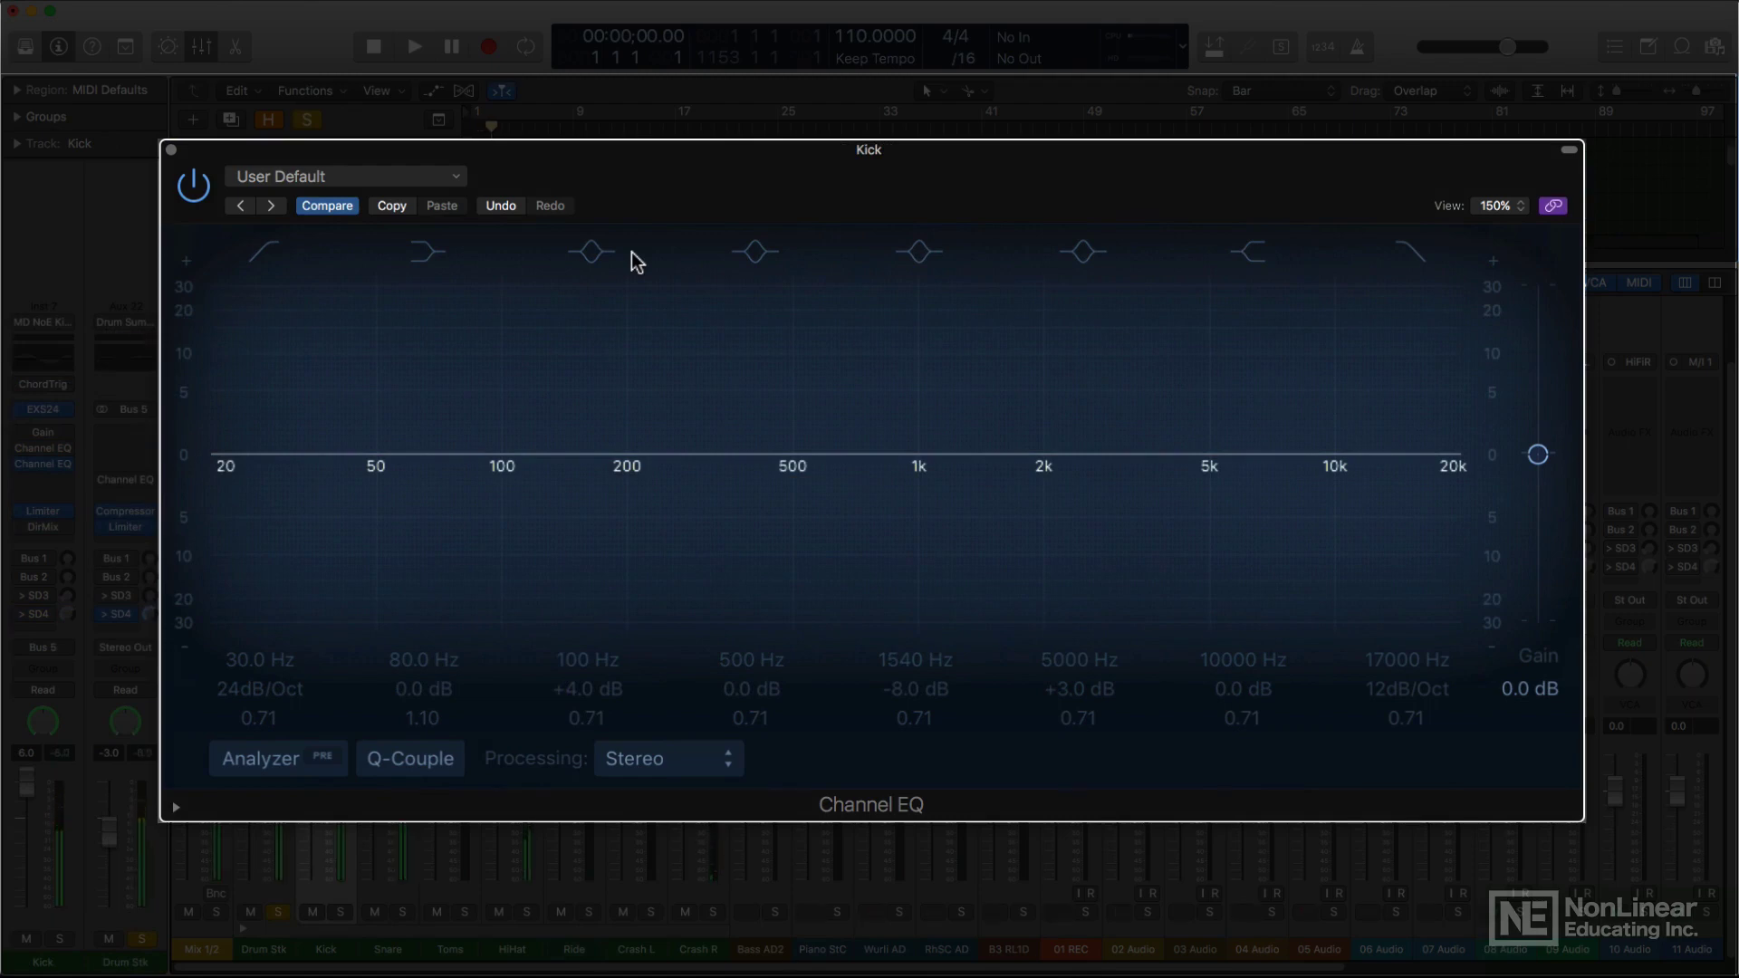
{"action": "left_click", "coordinate": [592, 253]}
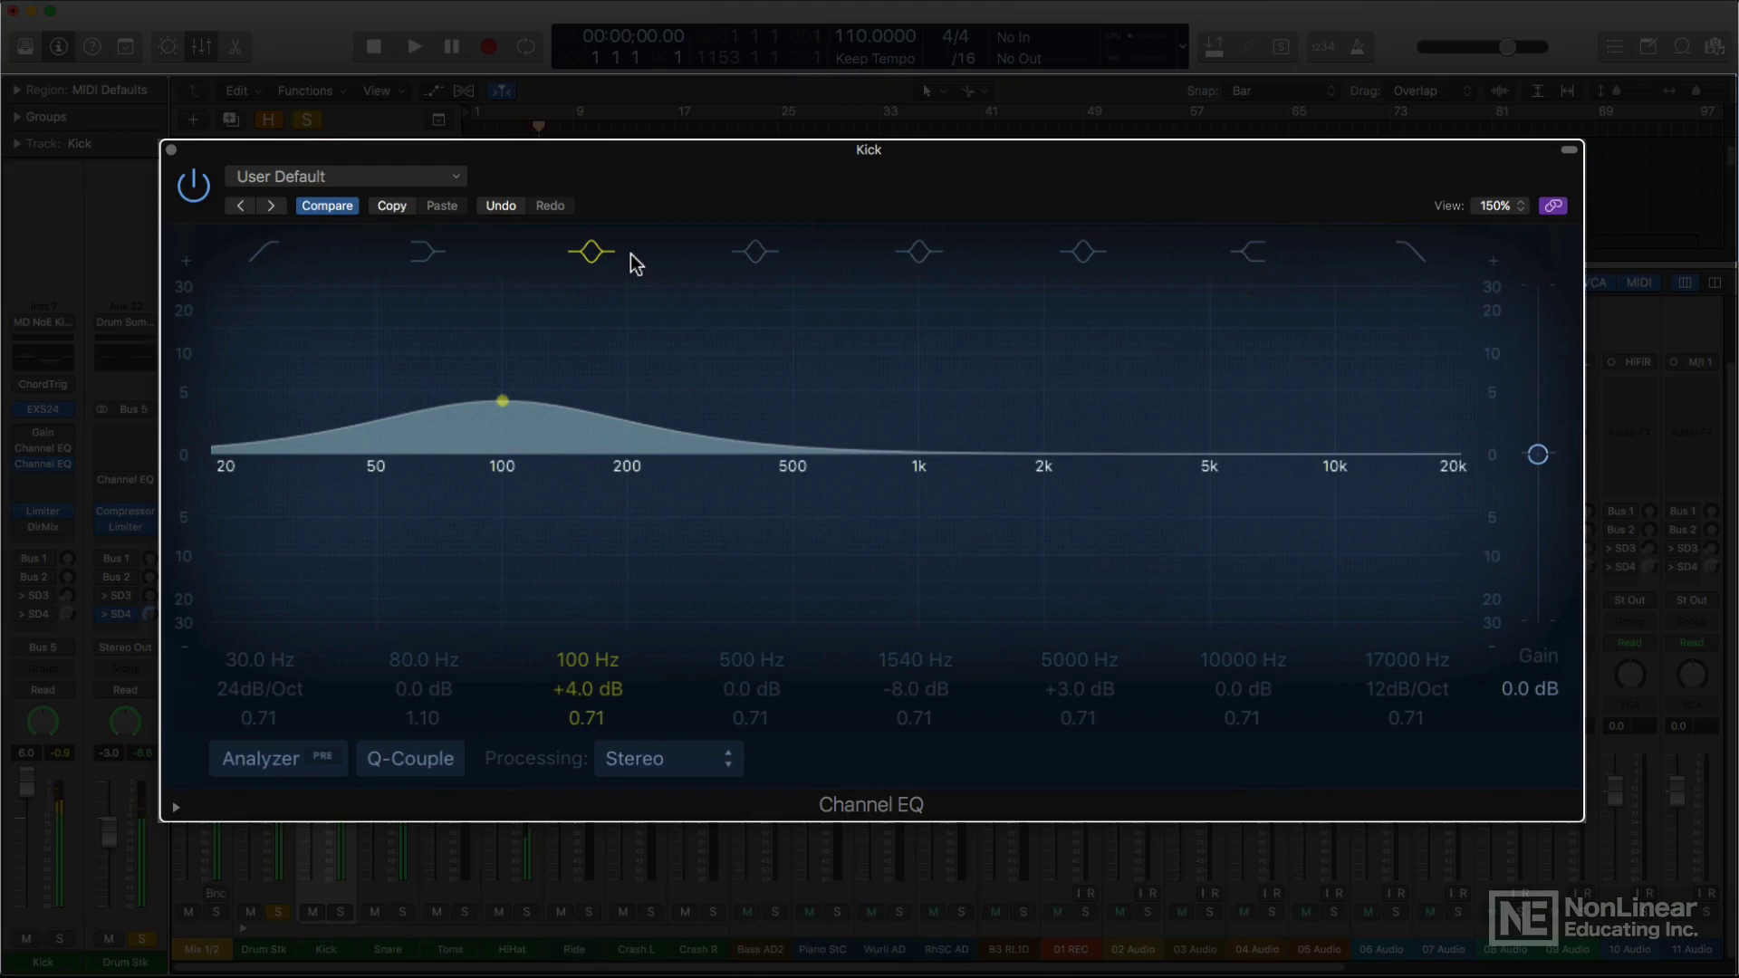
{"action": "left_click", "coordinate": [1090, 256]}
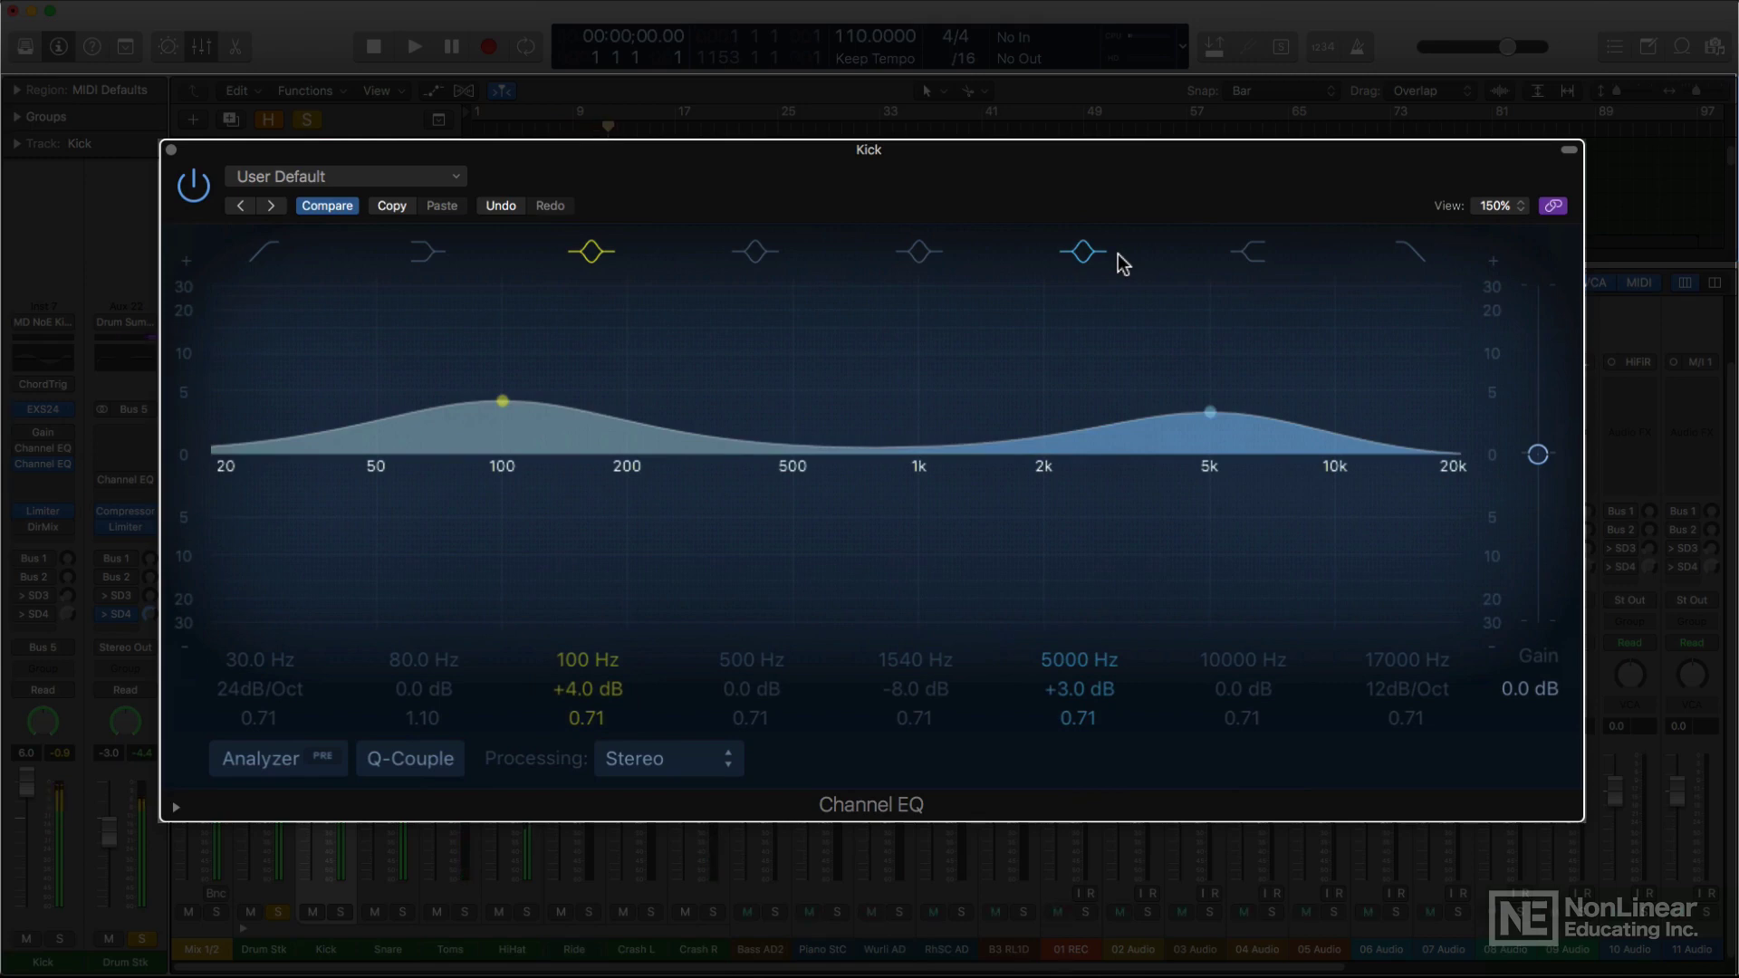
Bypass the Kick's Channel EQ and re-enable it to compare.
{"action": "left_click", "coordinate": [193, 185]}
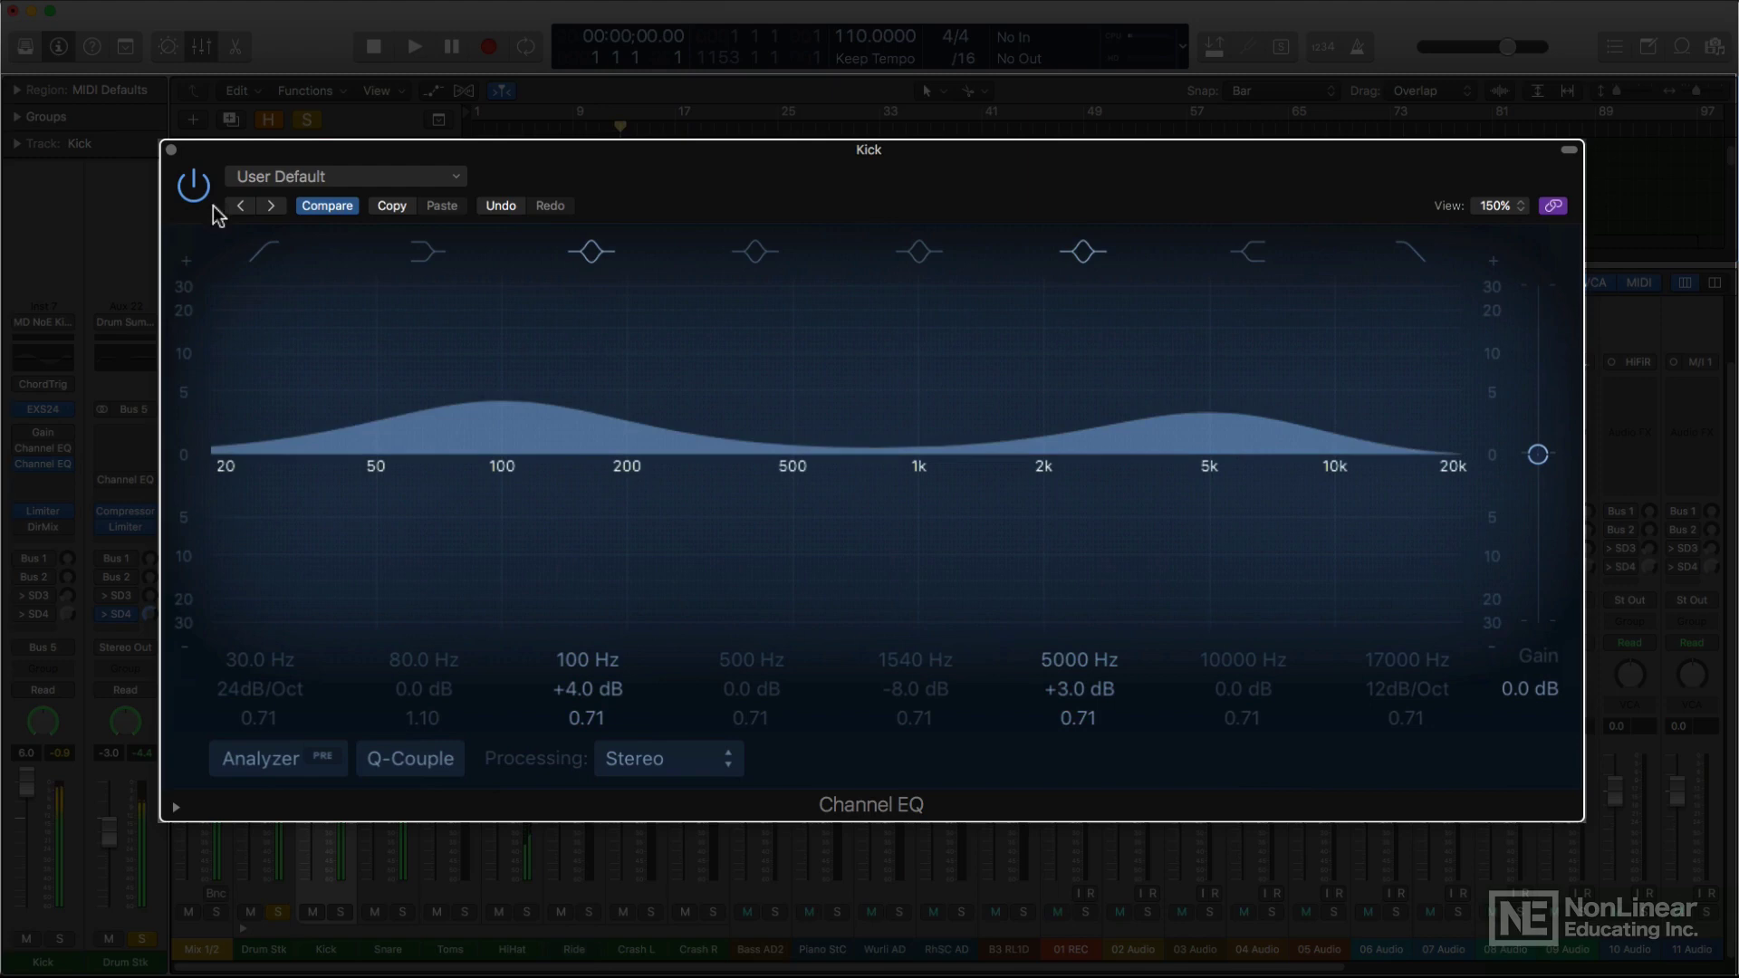
{"action": "left_click", "coordinate": [194, 187]}
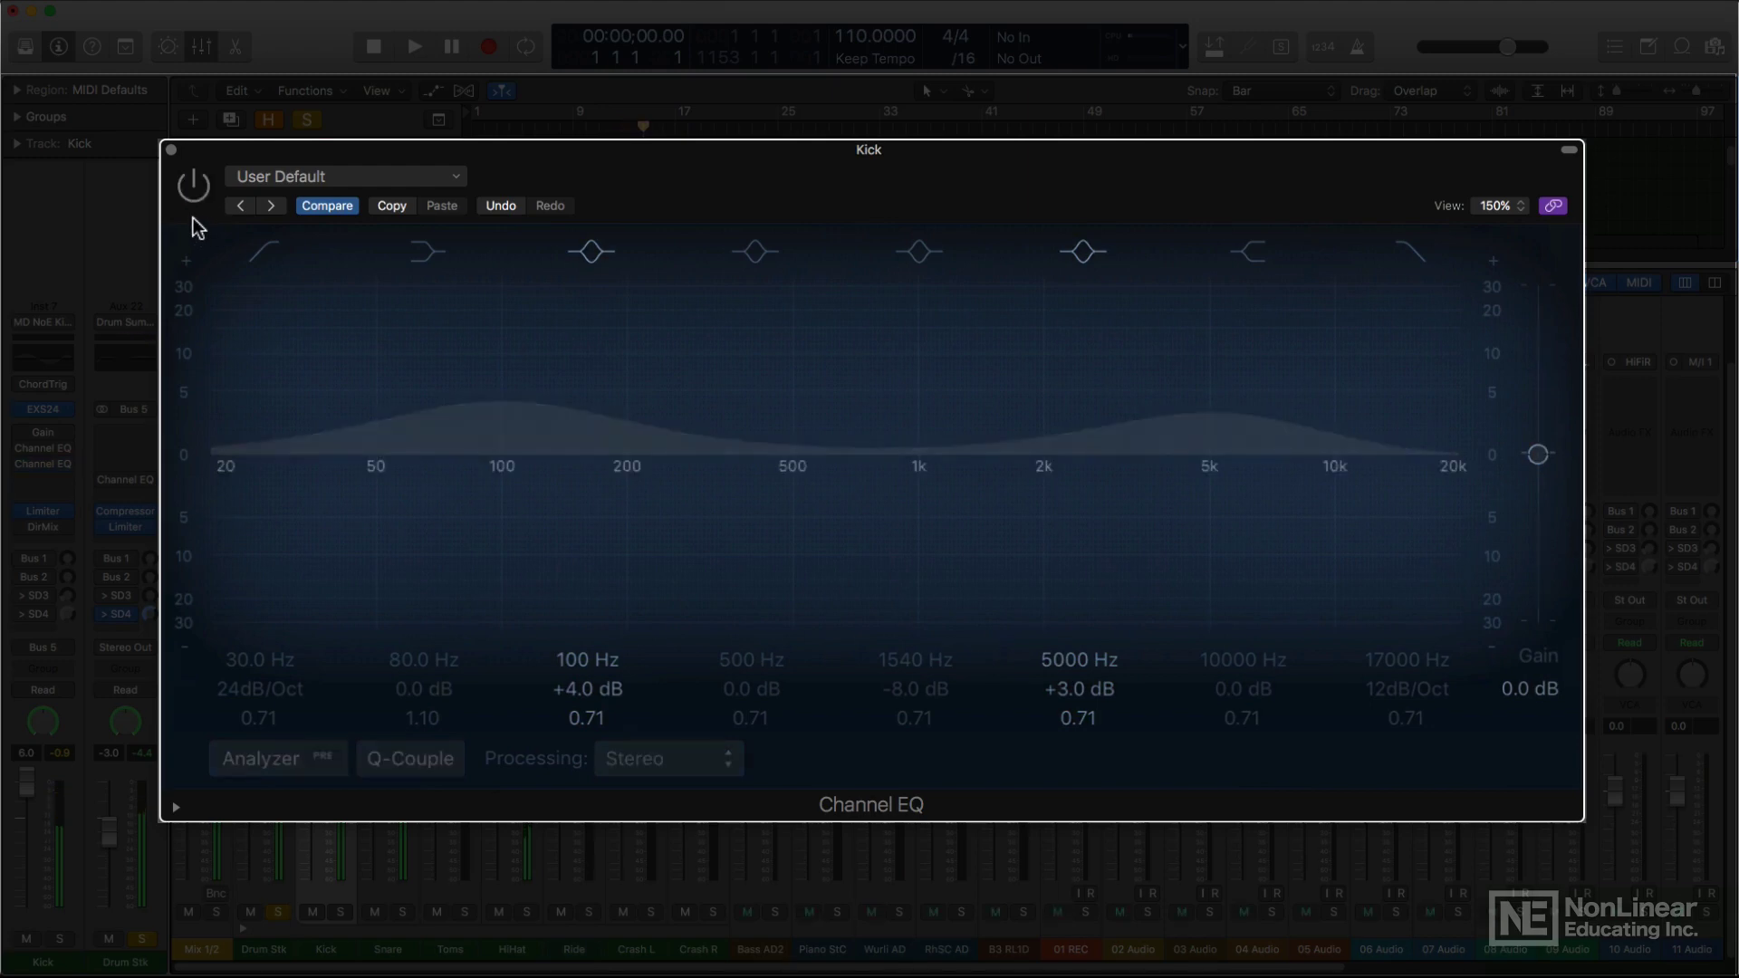
{"action": "left_click", "coordinate": [193, 197]}
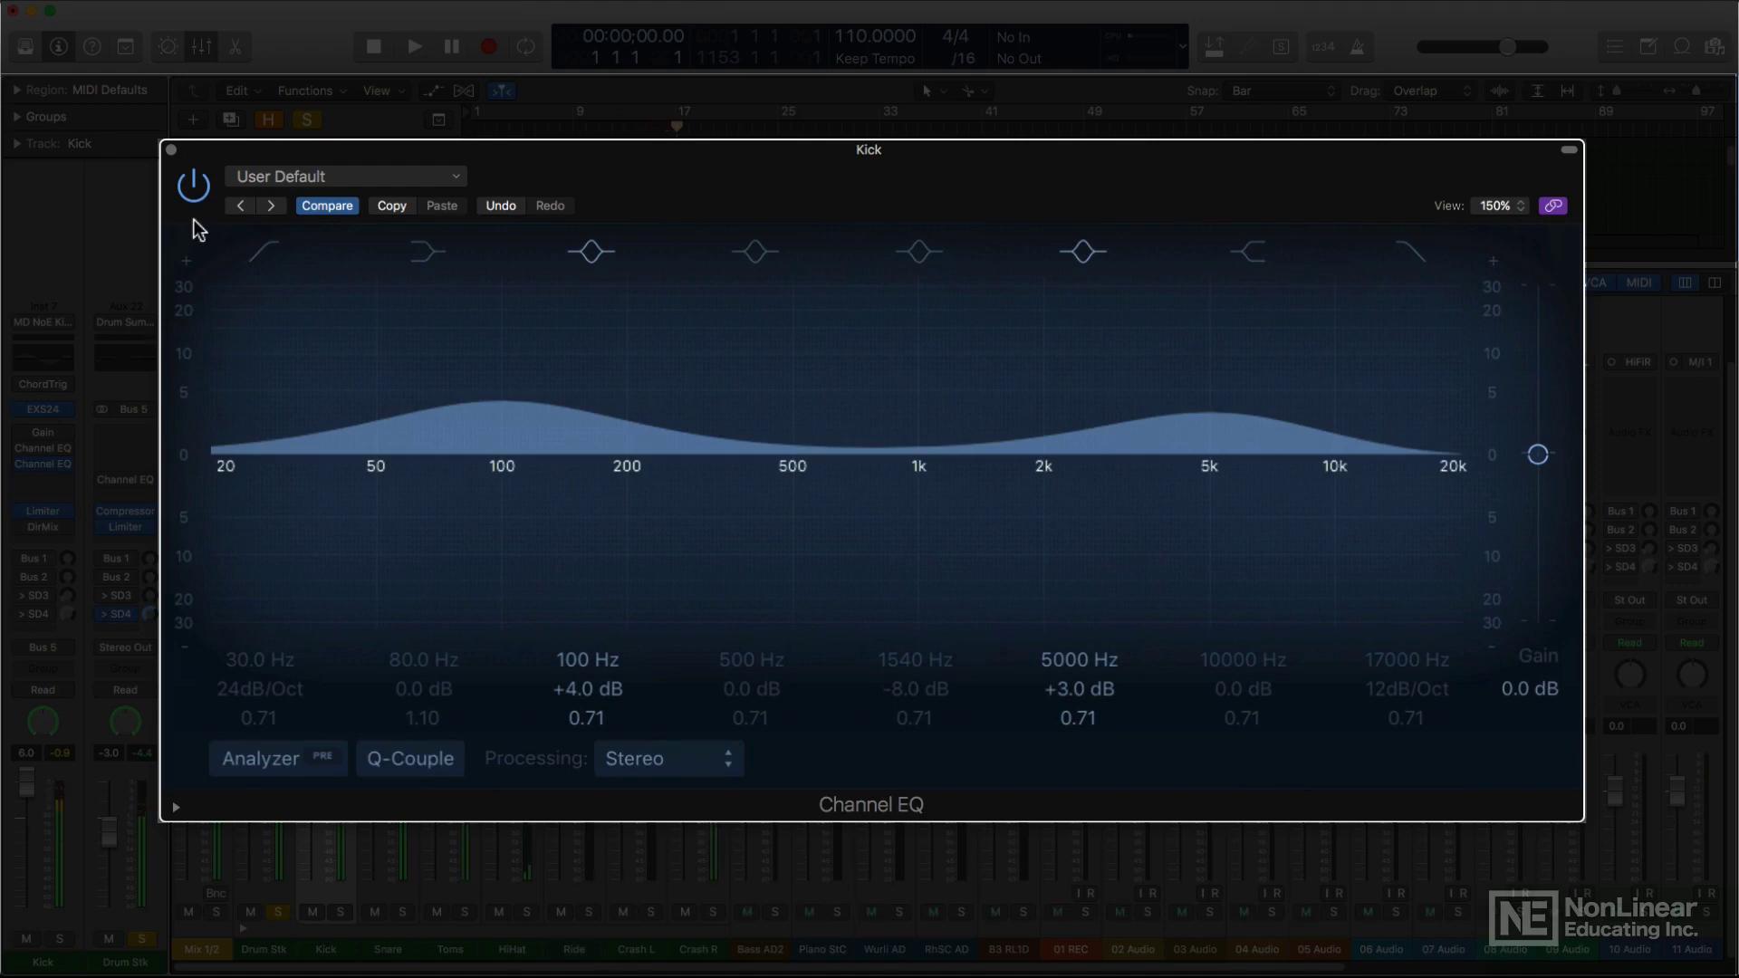
On the Snare EQ, enable +6 dB at 3500 Hz, +2 dB at 176 Hz and −8 dB at 540 Hz.
{"action": "key", "text": "Down"}
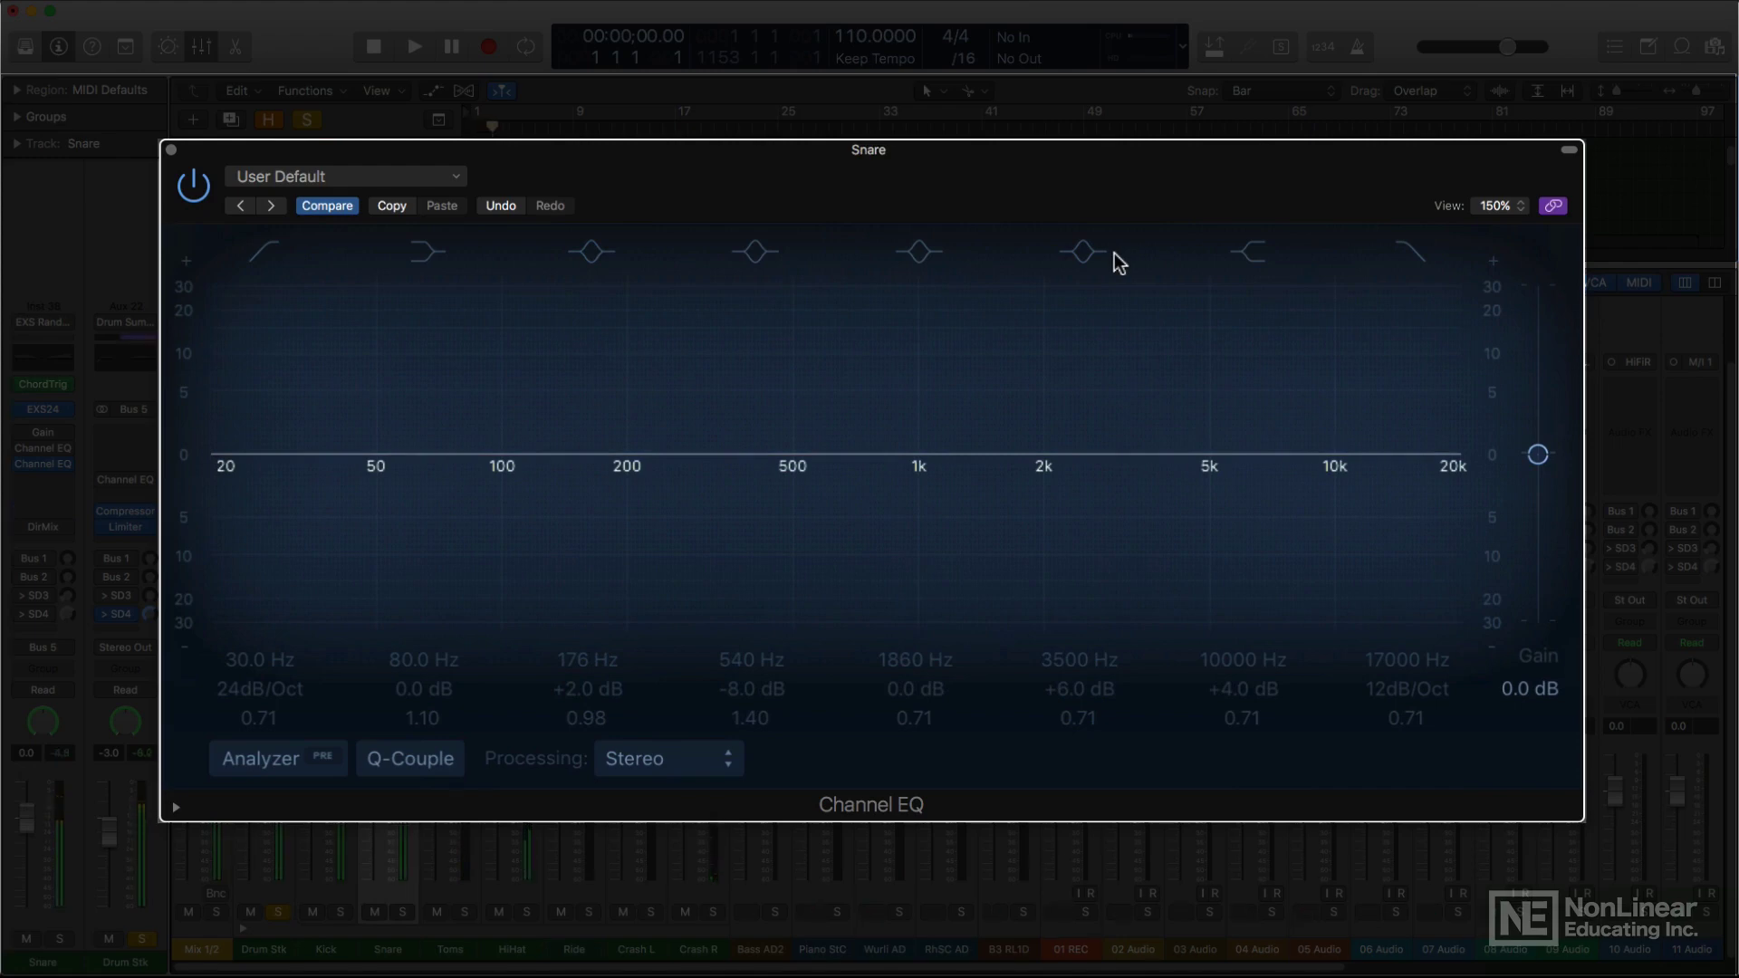
{"action": "left_click", "coordinate": [1091, 255]}
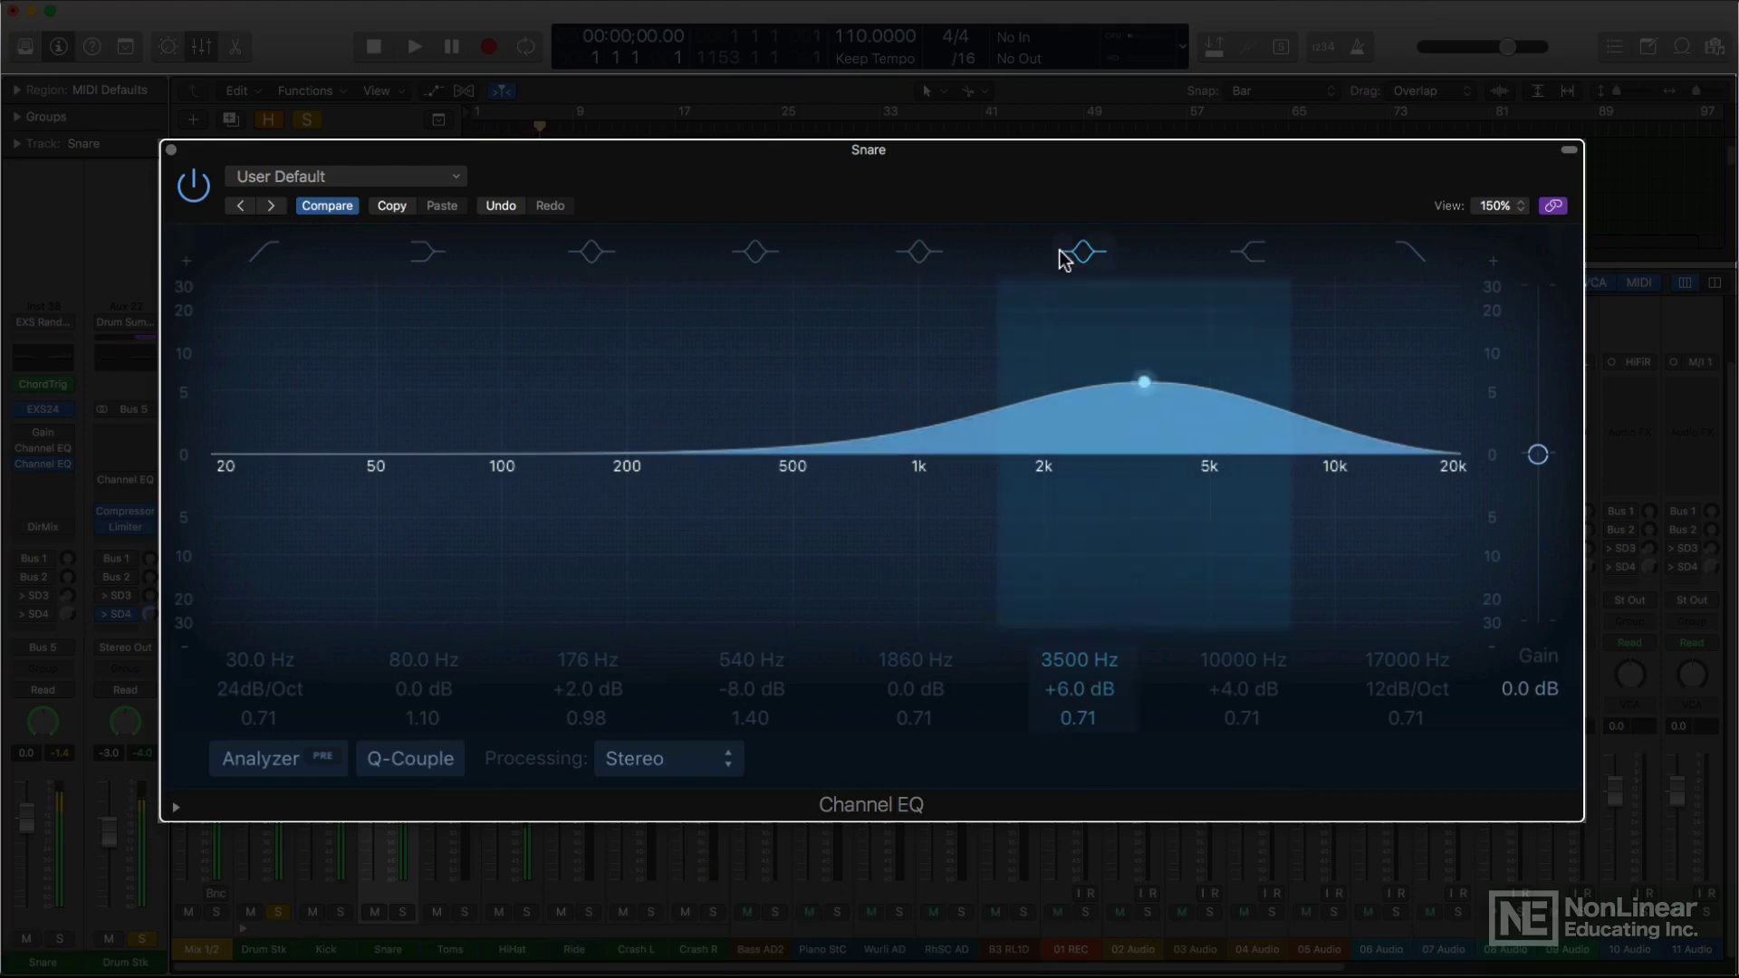
{"action": "left_click", "coordinate": [601, 257]}
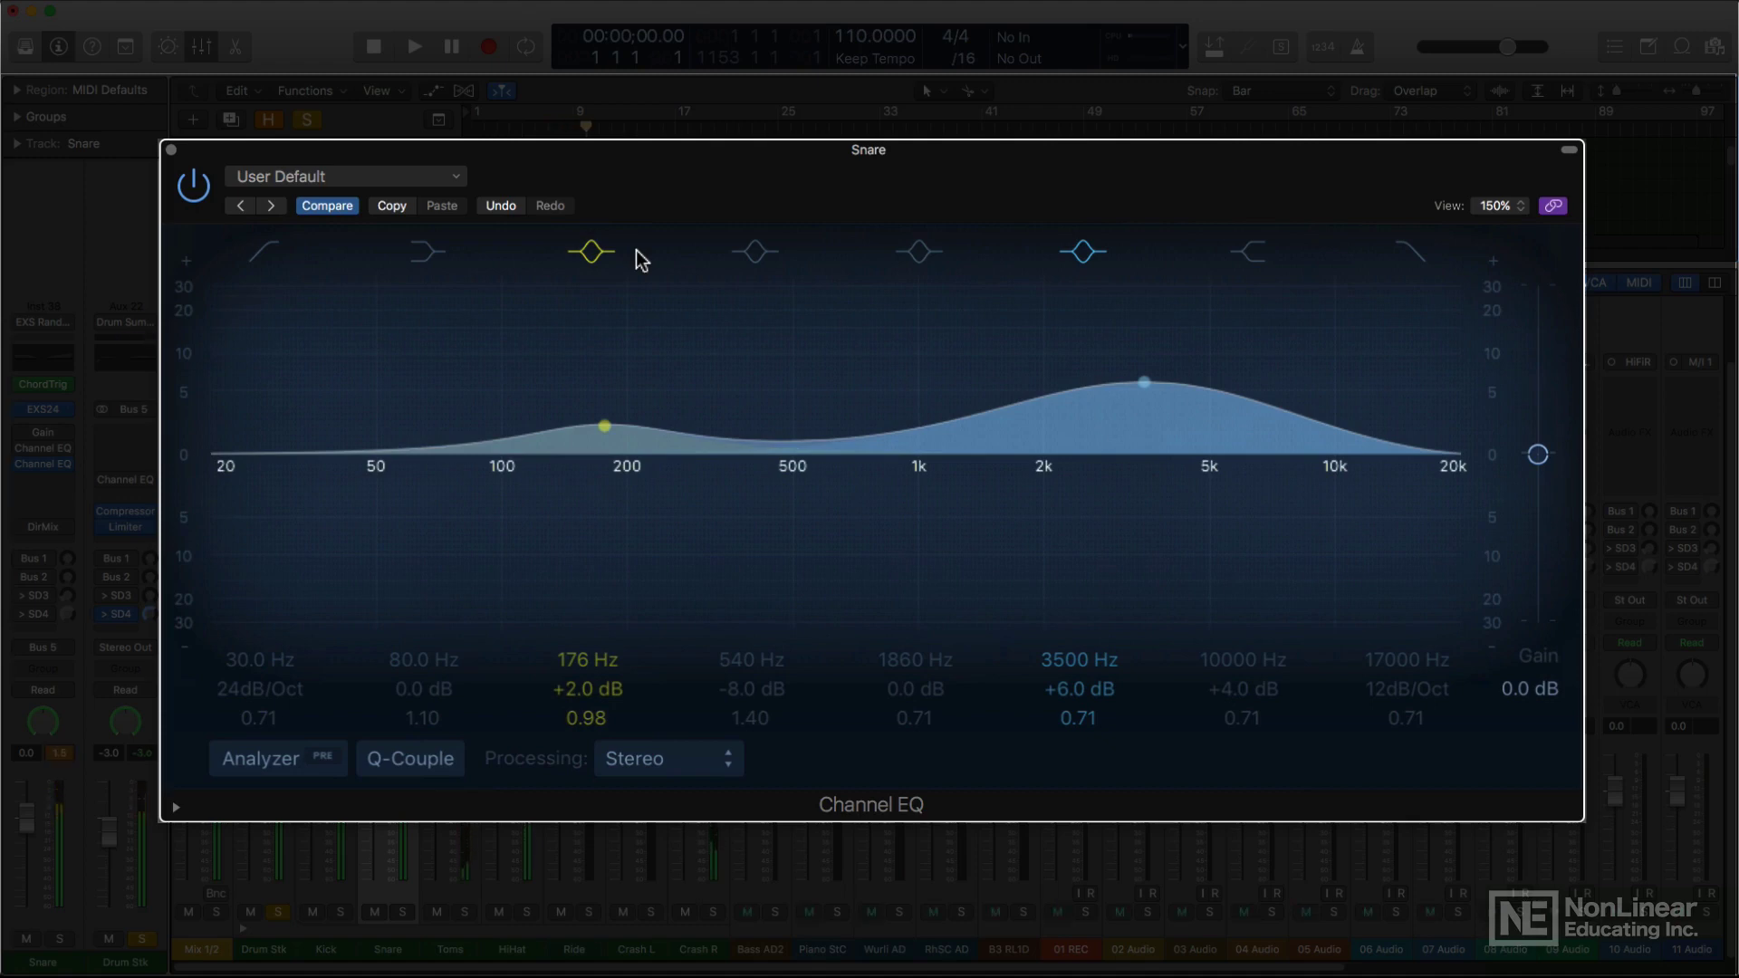
{"action": "left_click", "coordinate": [755, 251]}
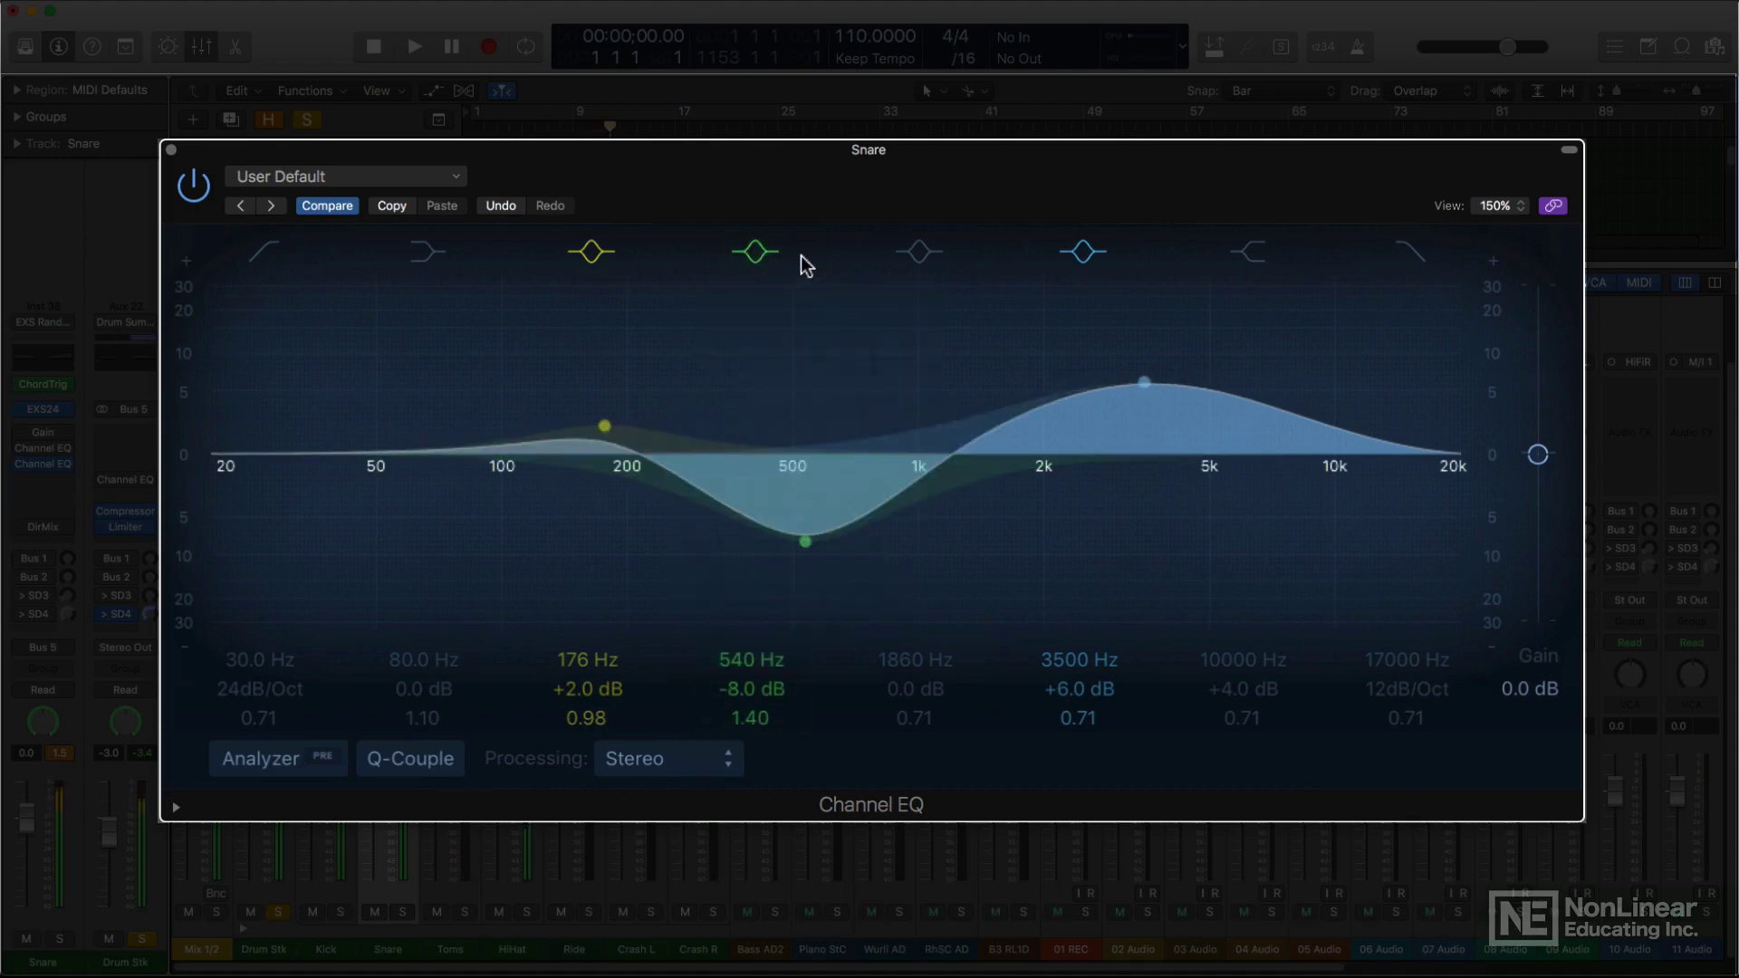
Bypass the Snare's Channel EQ and switch it back on to compare.
{"action": "left_click", "coordinate": [192, 187]}
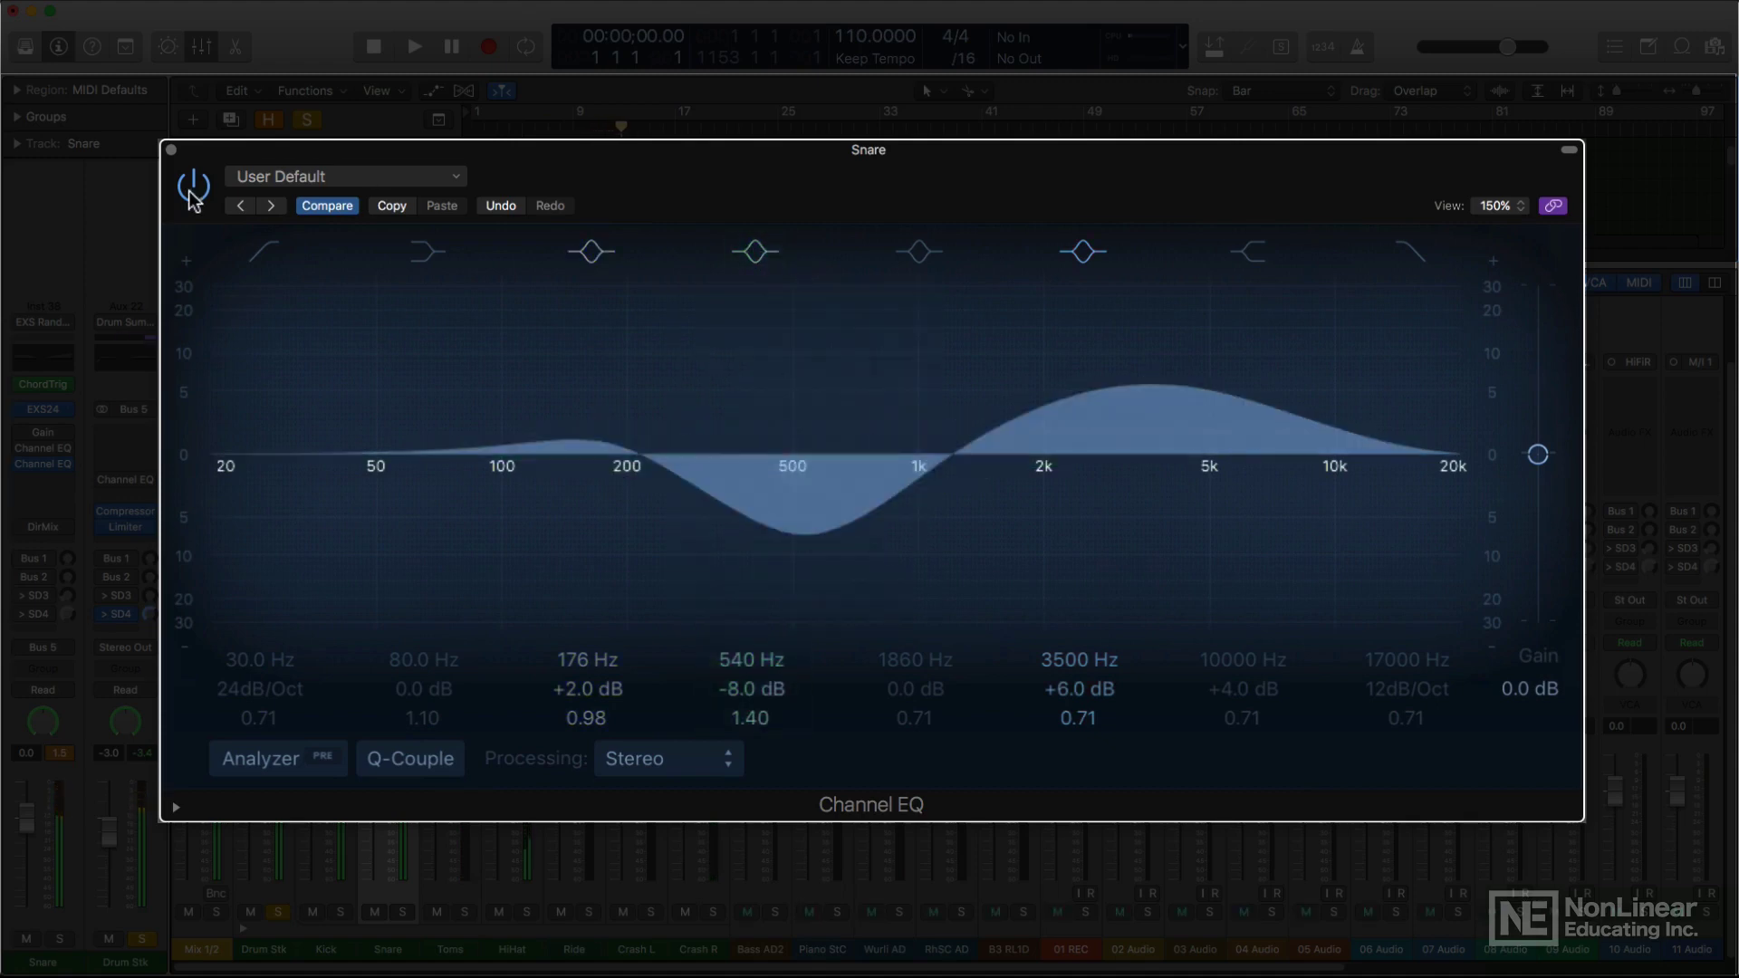
{"action": "left_click", "coordinate": [192, 189]}
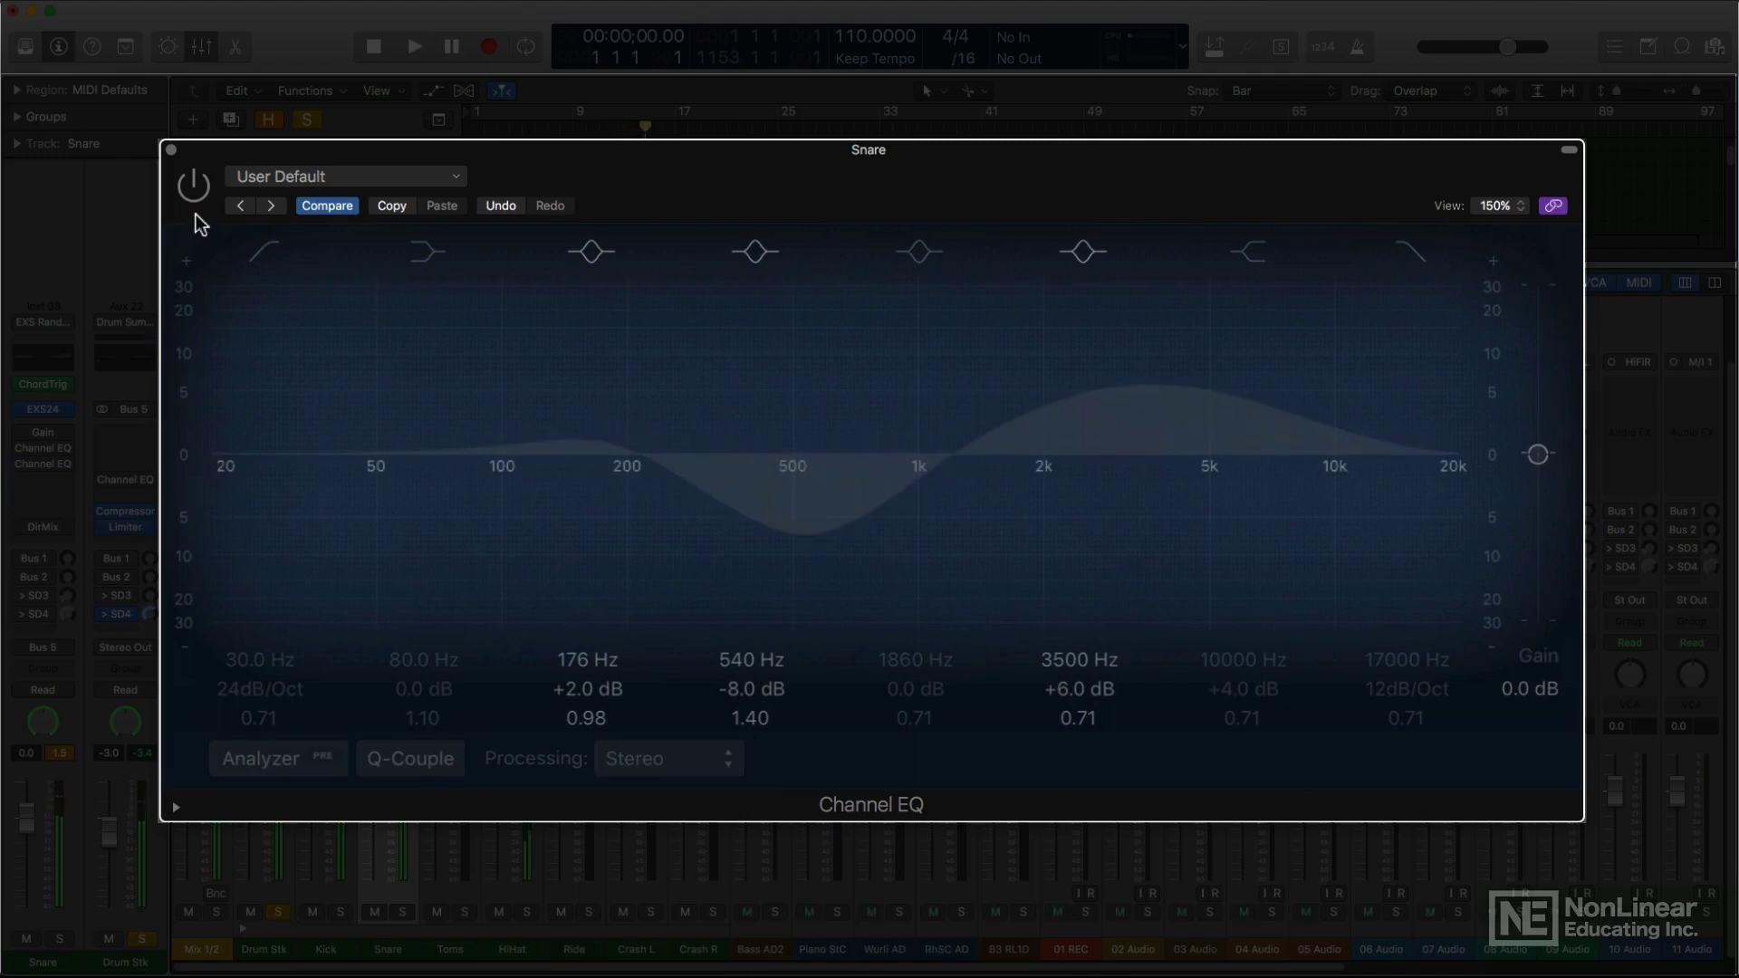
{"action": "left_click", "coordinate": [195, 192]}
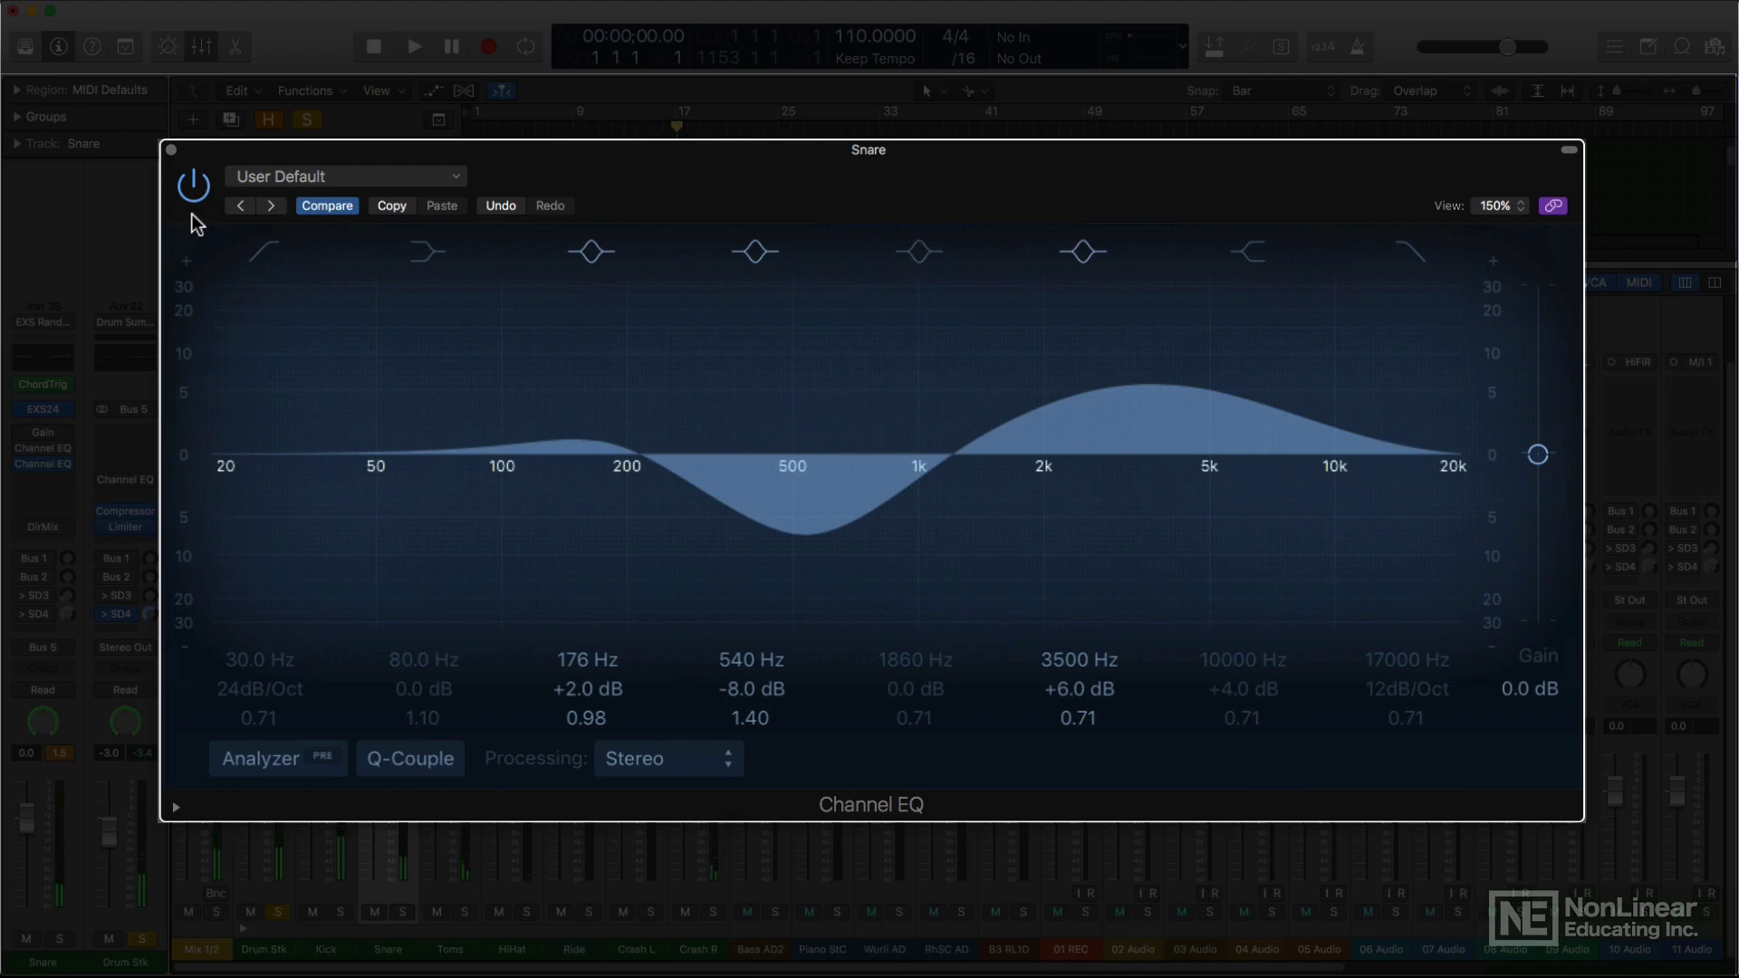
Stop playback and view the Crash L and Crash R EQ settings.
{"action": "key", "text": "space"}
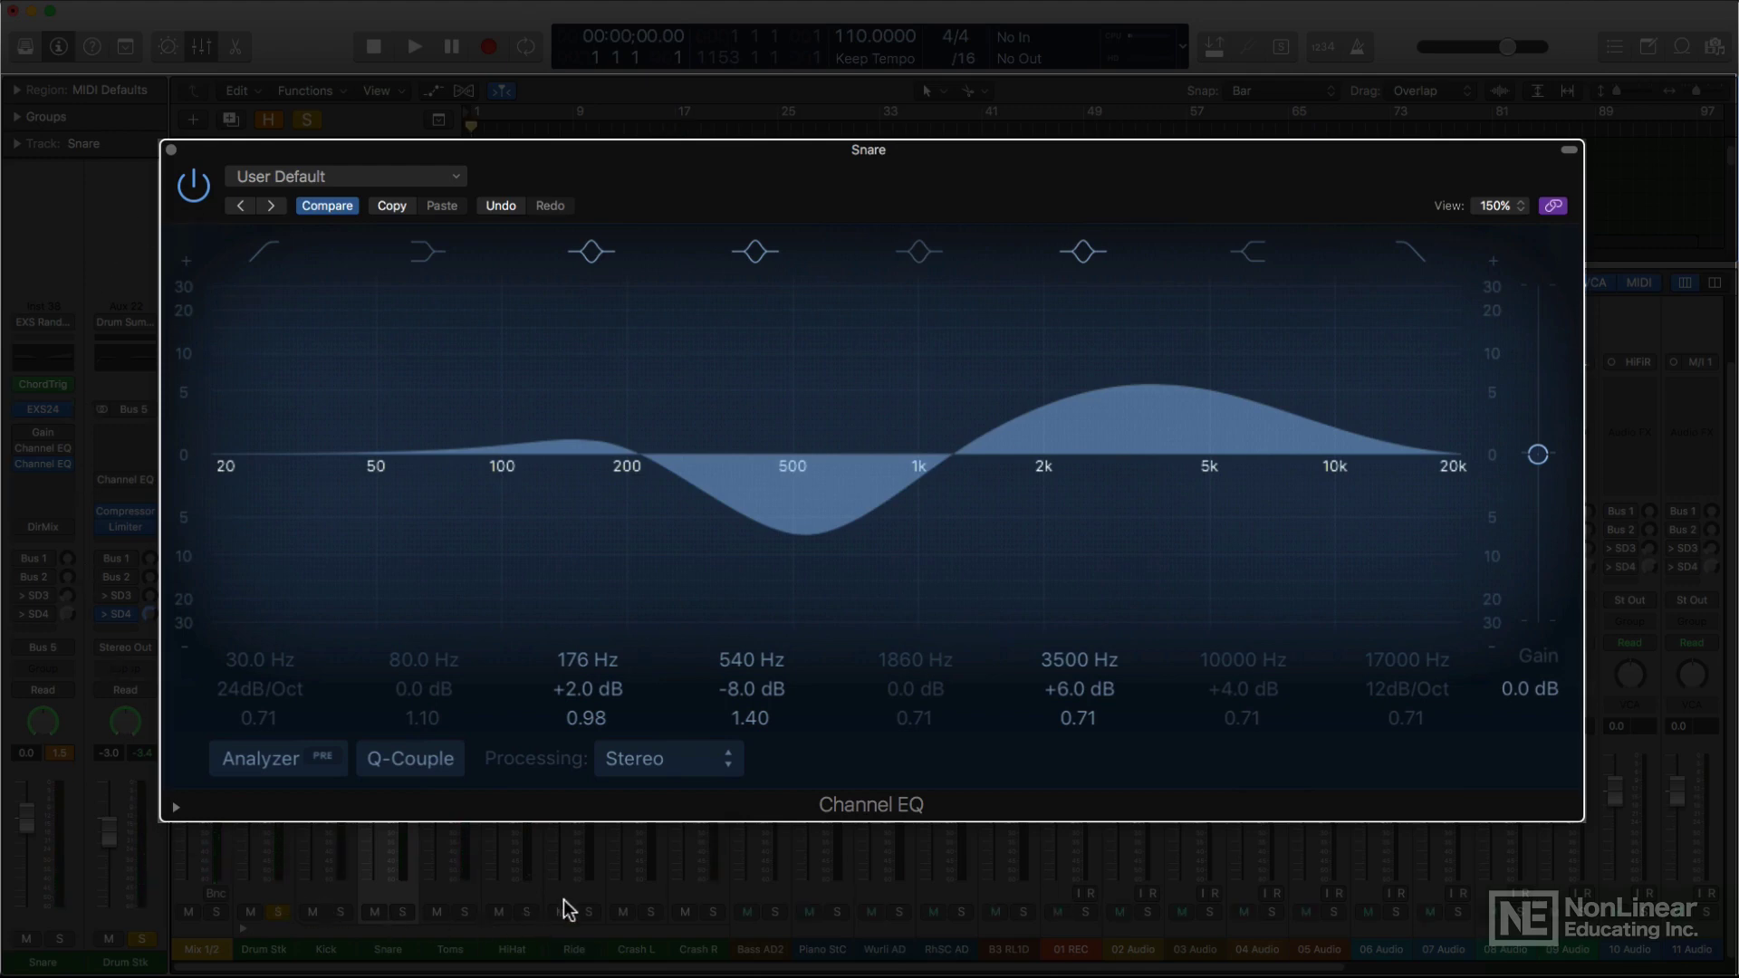
{"action": "left_click", "coordinate": [634, 890]}
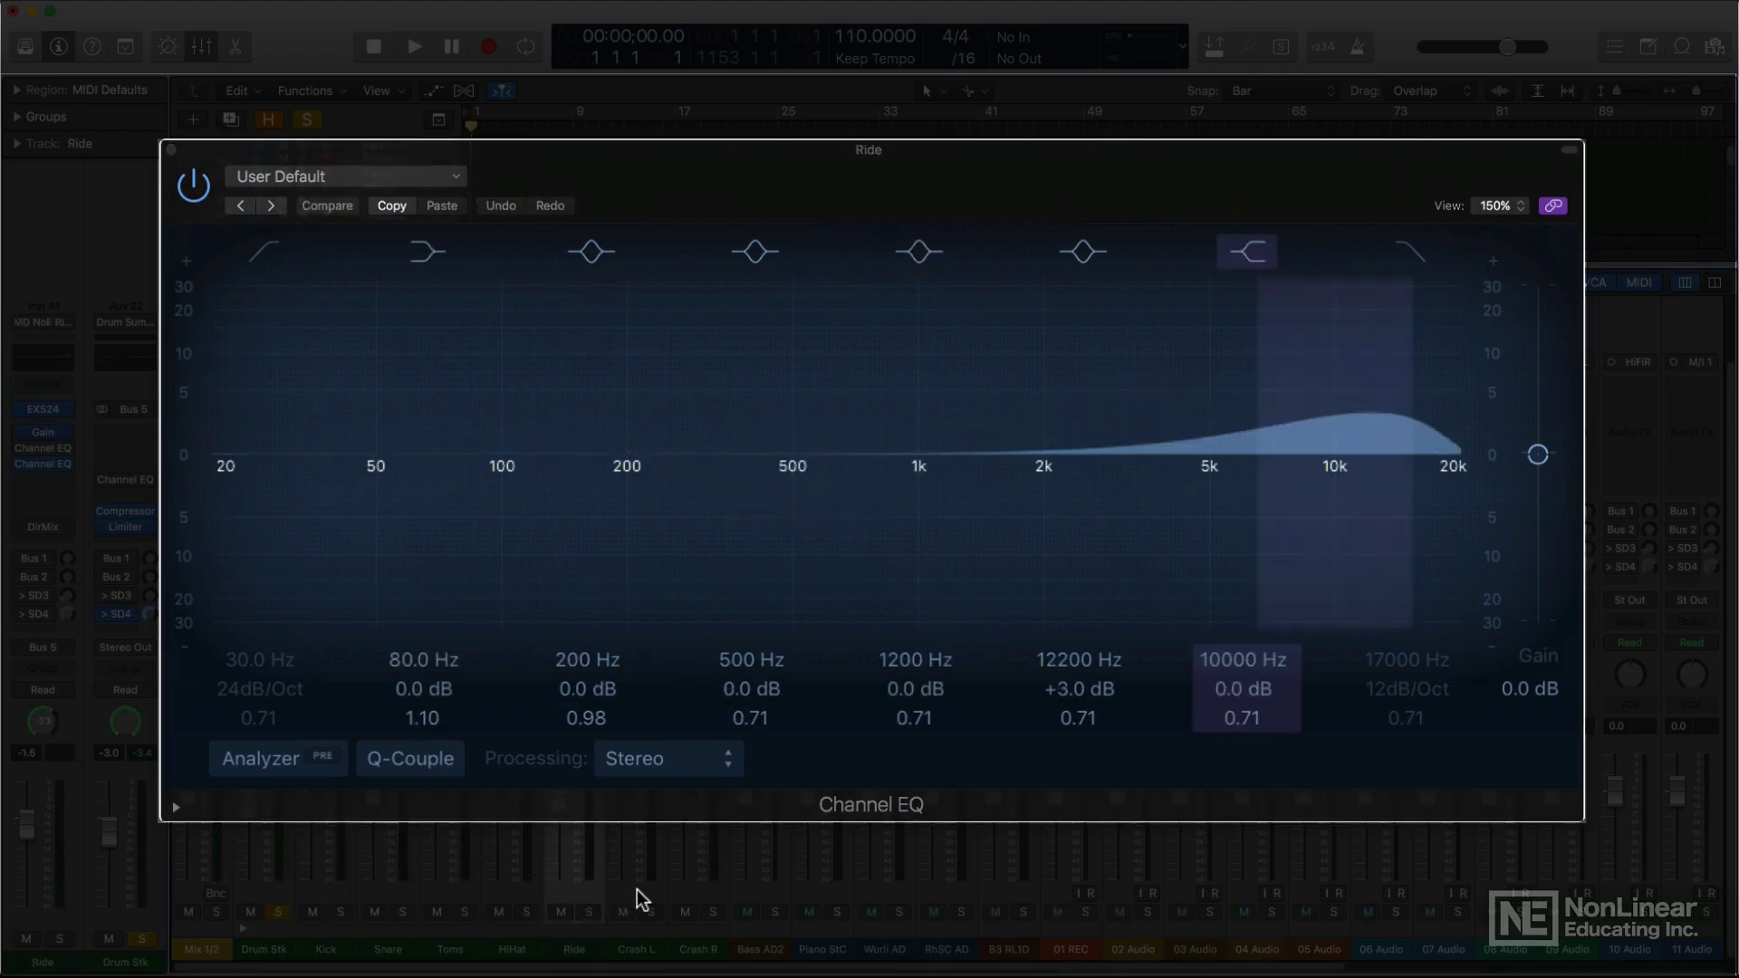
{"action": "left_click", "coordinate": [696, 897]}
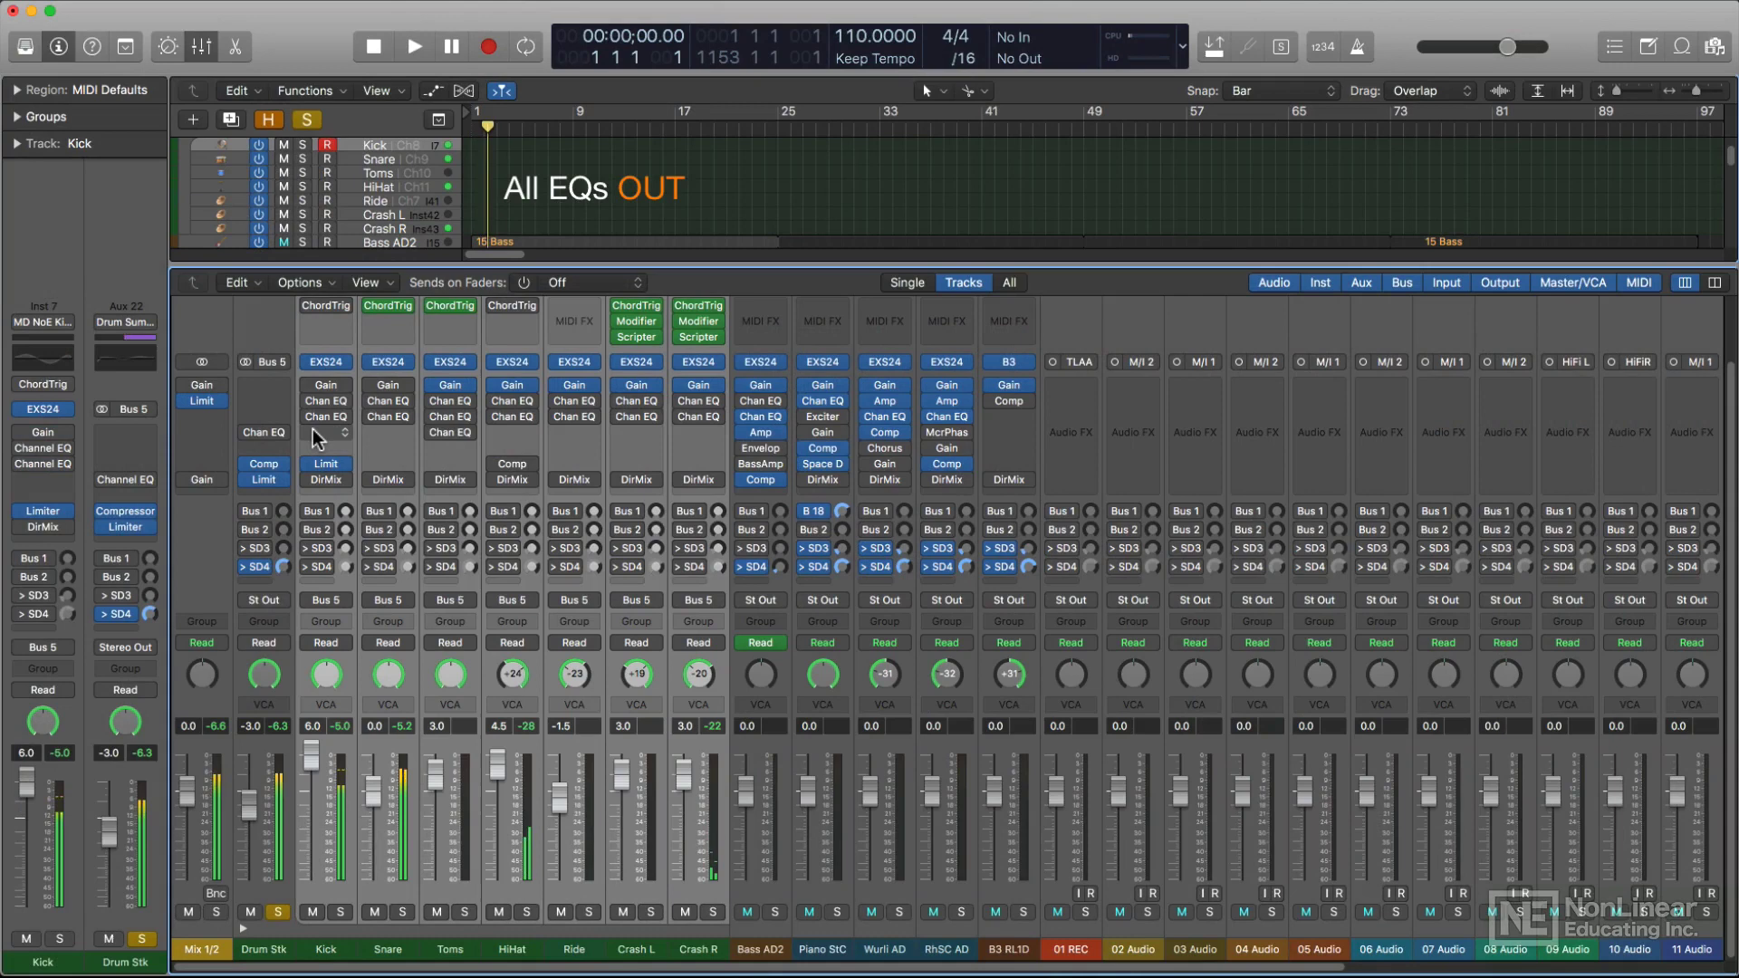
Toggle all channel EQs on, off and on again, then reopen the Kick's Channel EQ.
{"action": "left_click", "coordinate": [308, 417]}
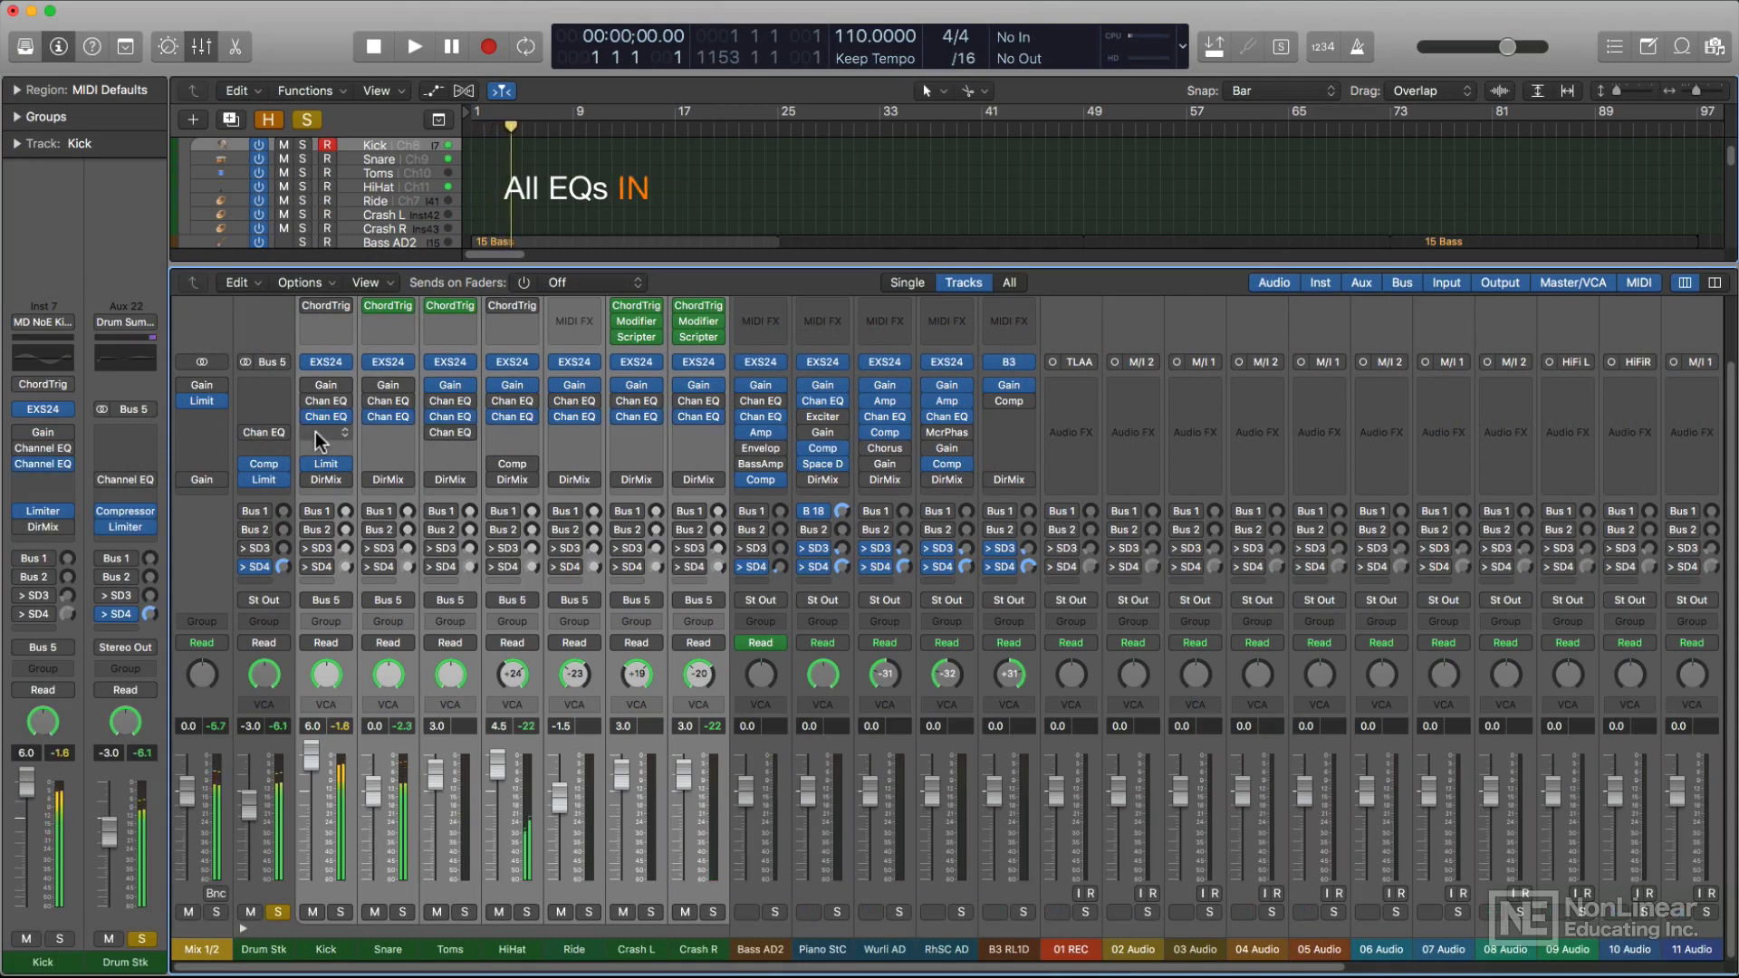
{"action": "left_click", "coordinate": [313, 418]}
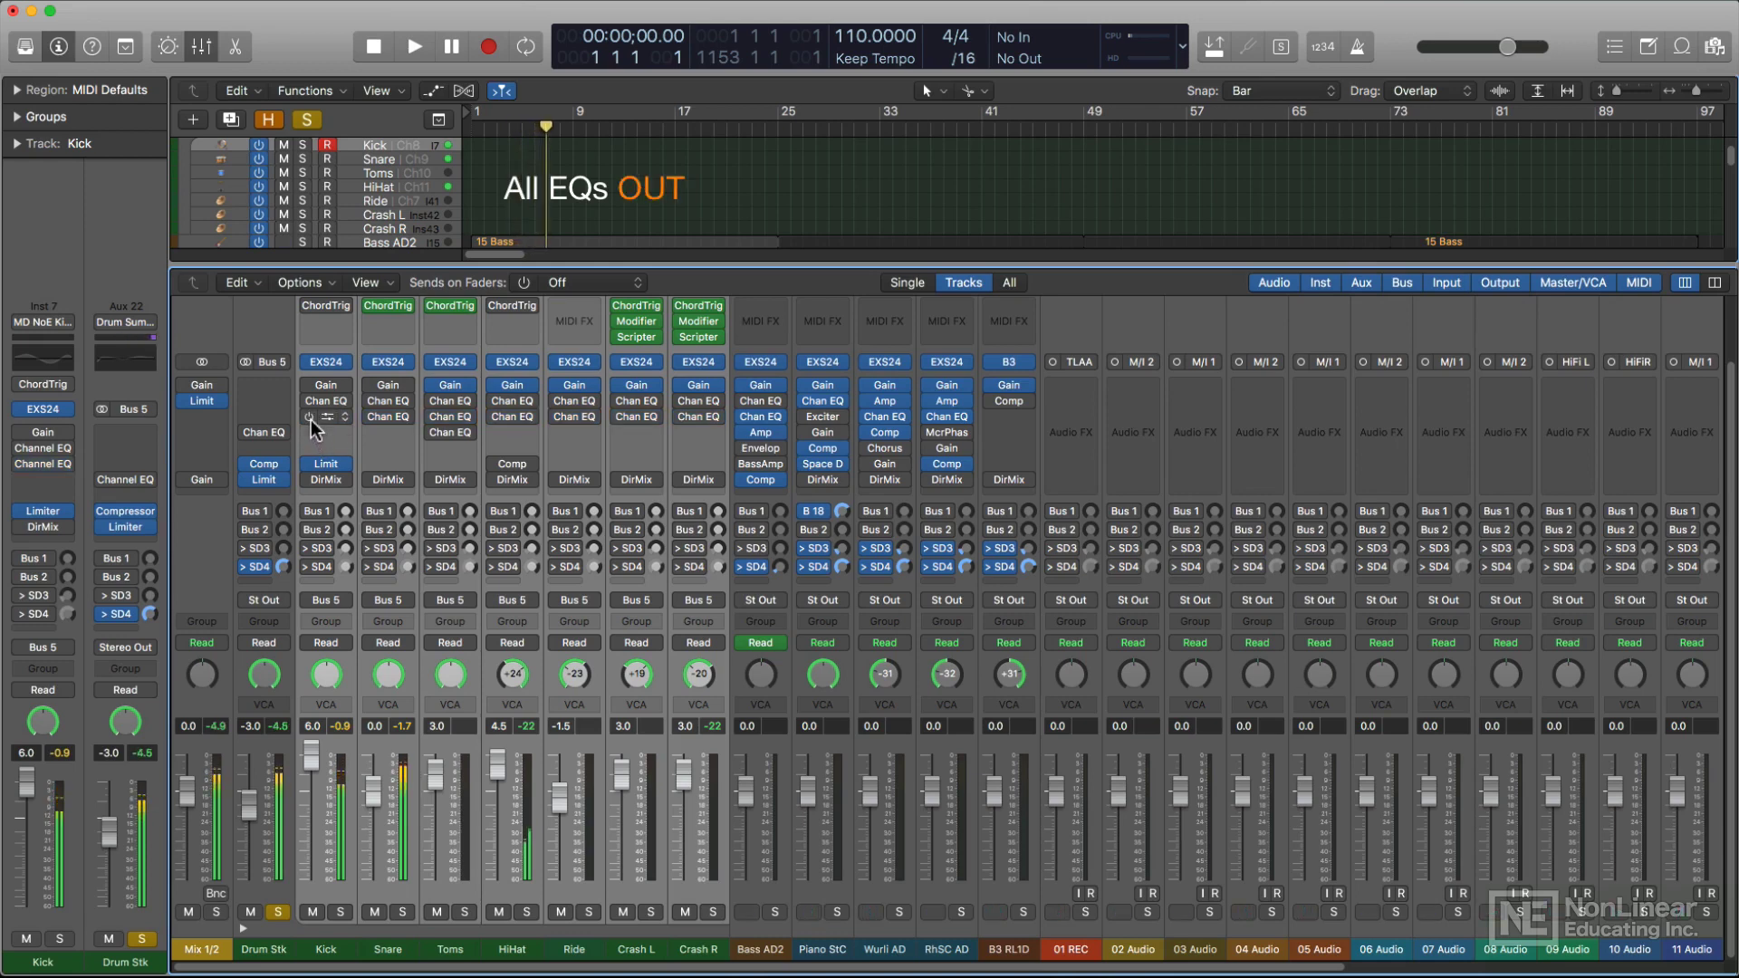
{"action": "left_click", "coordinate": [309, 418]}
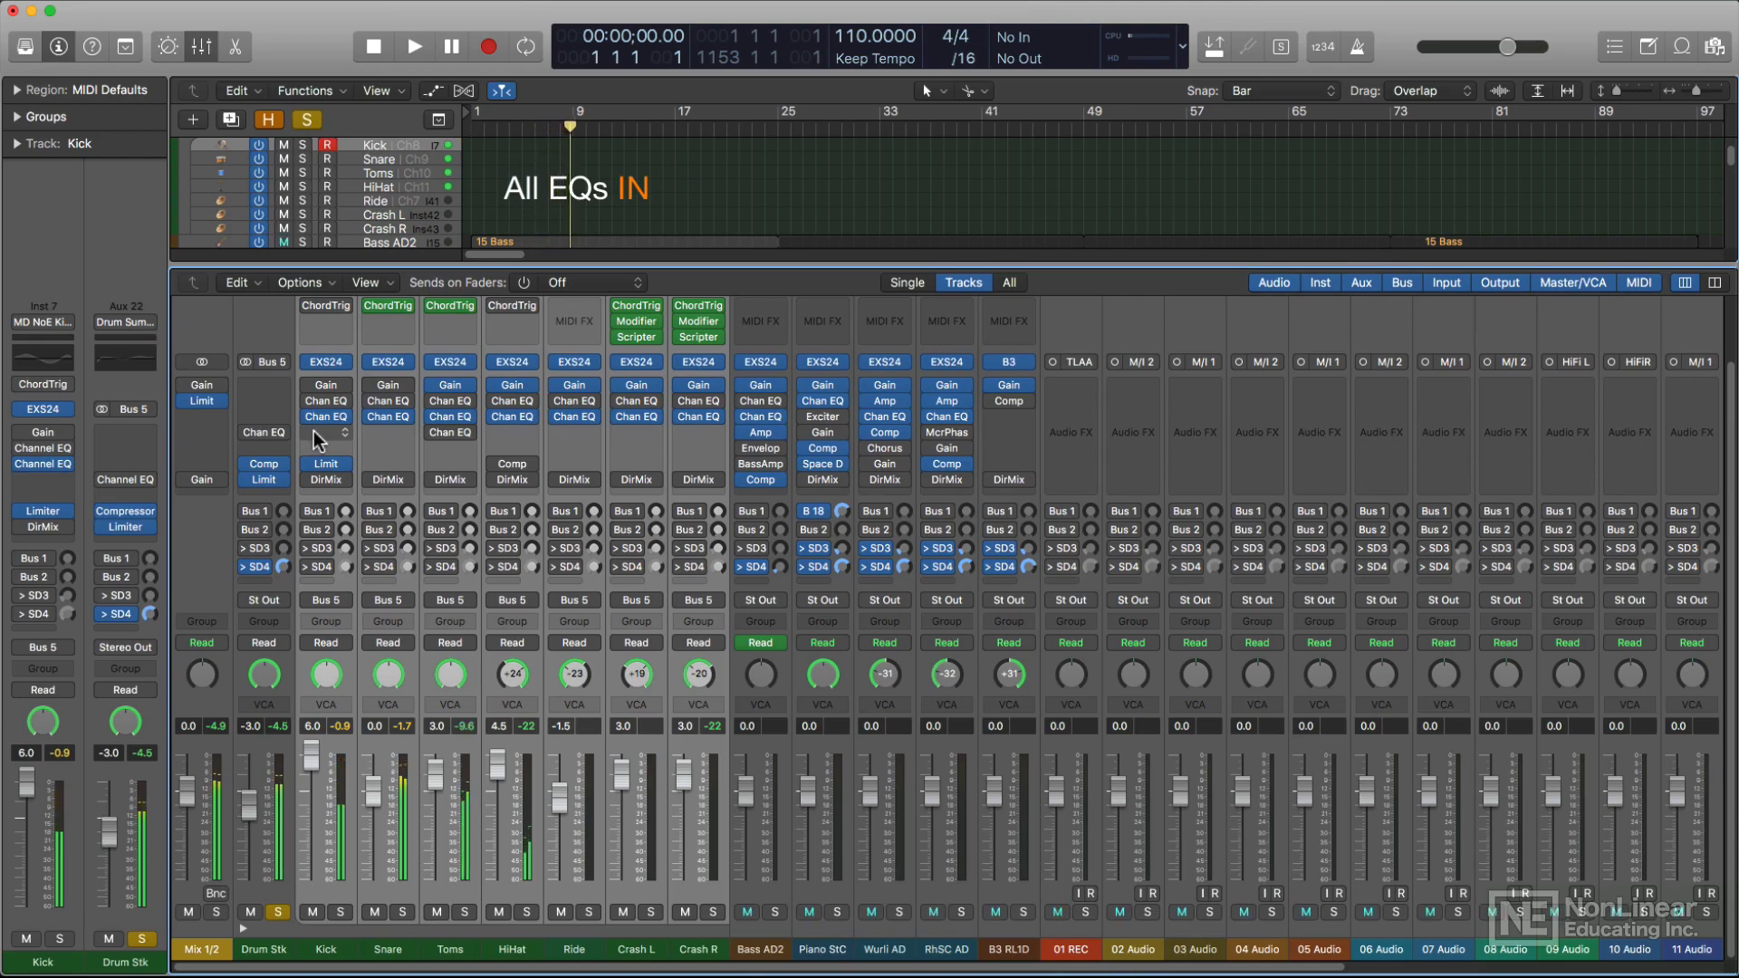
{"action": "left_click", "coordinate": [327, 420]}
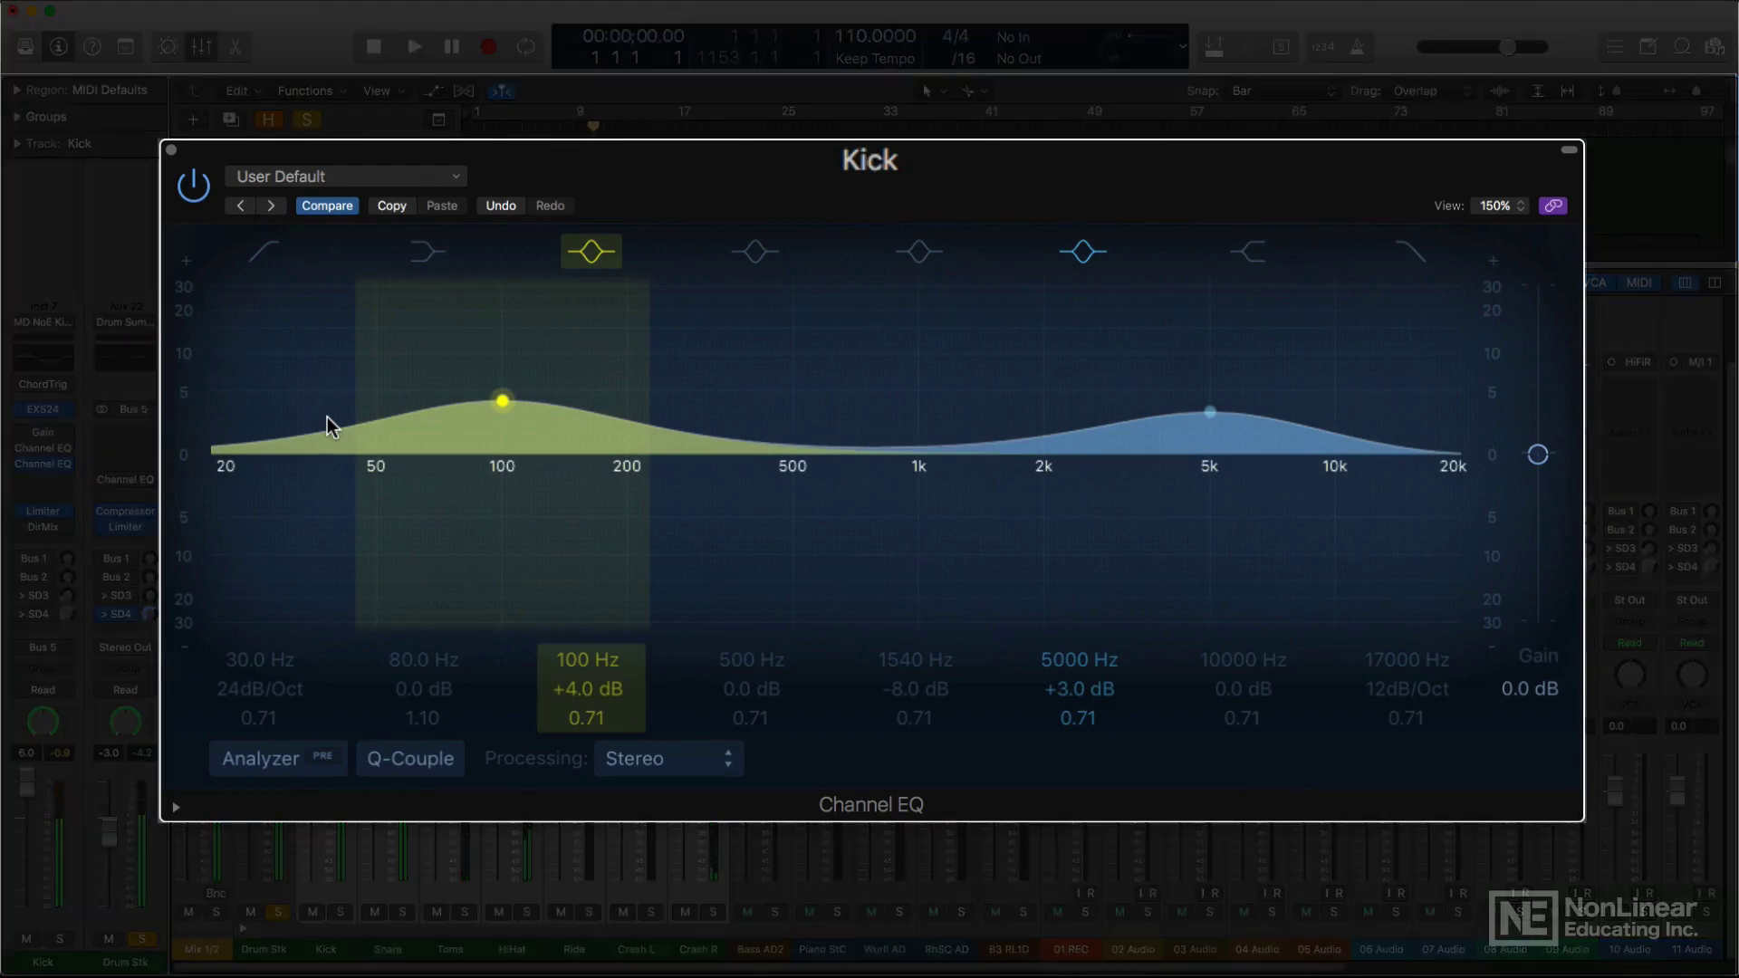
Step through the Snare, Ride, Crash L, Crash R, Snare and Kick EQ settings.
{"action": "left_click", "coordinate": [388, 887]}
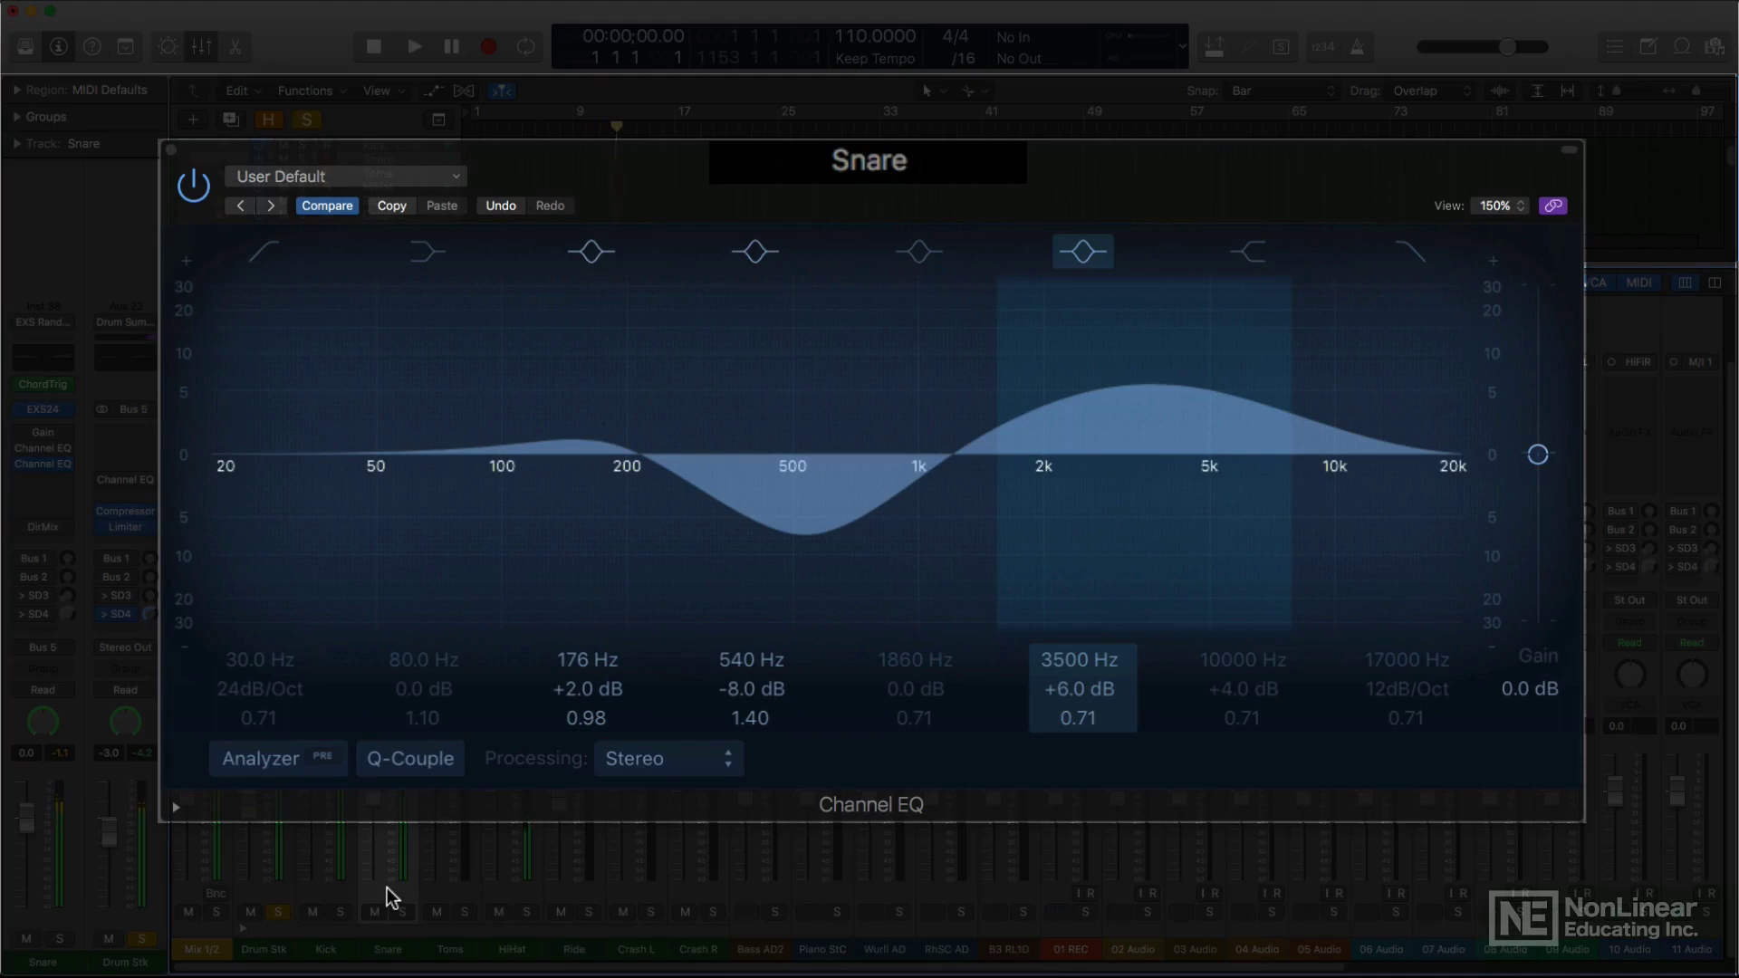
{"action": "left_click", "coordinate": [594, 889]}
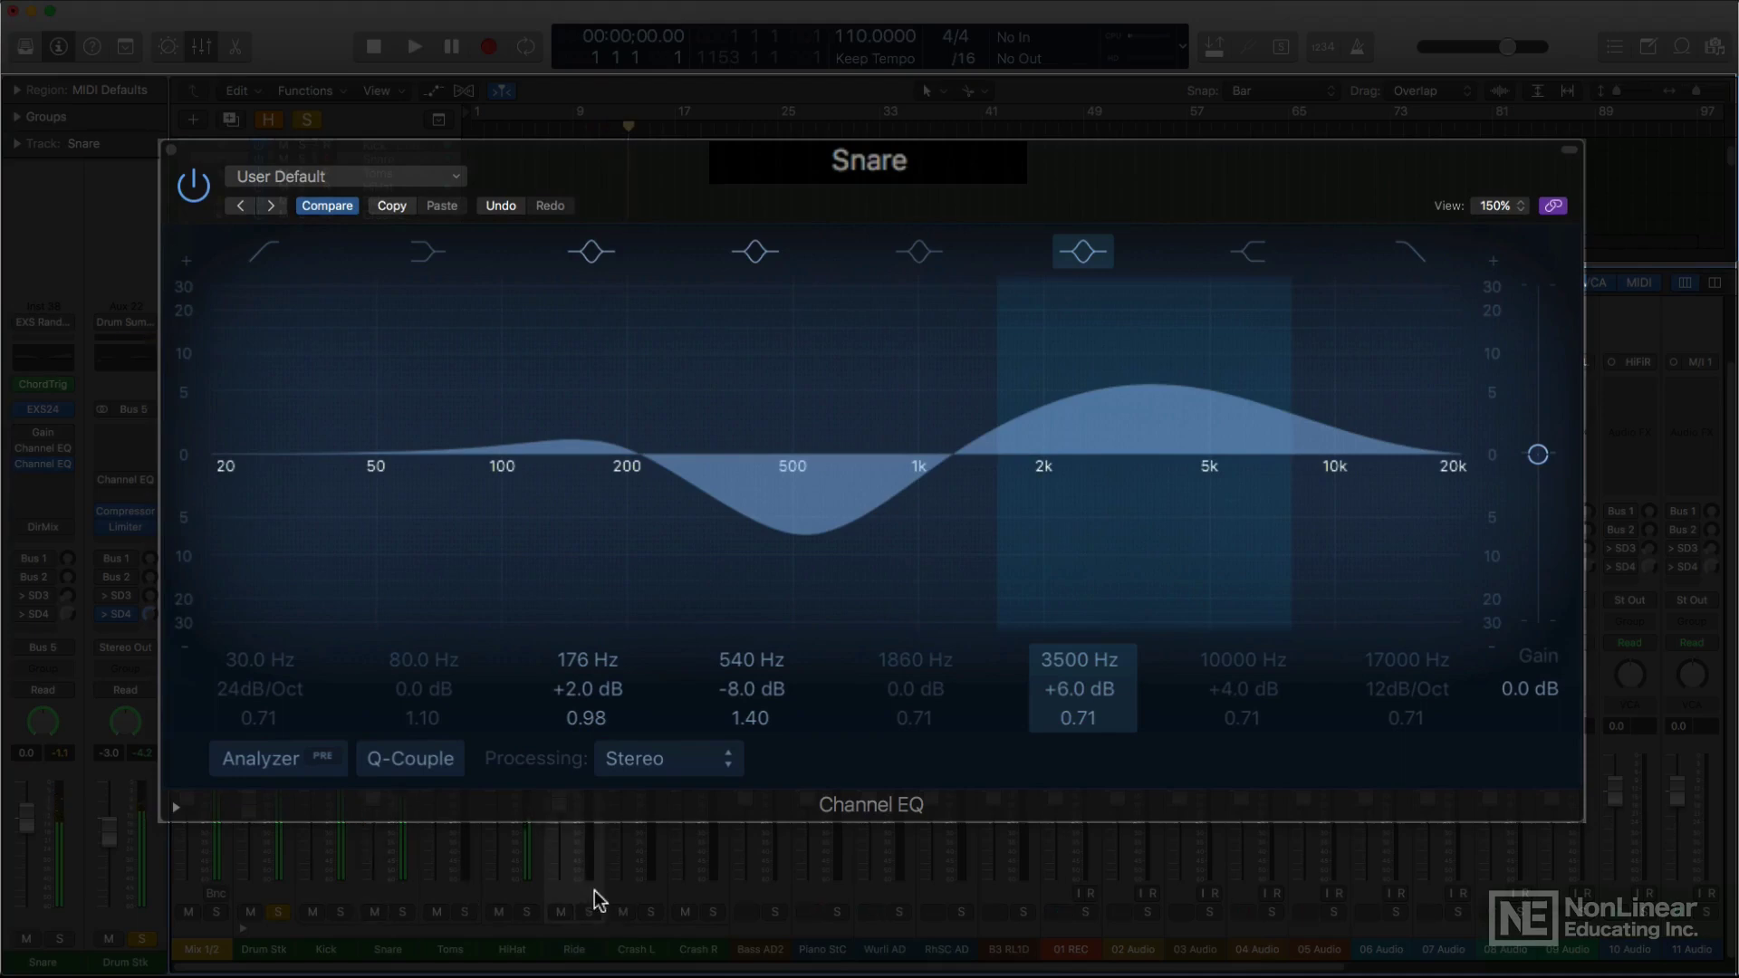
{"action": "left_click", "coordinate": [638, 891]}
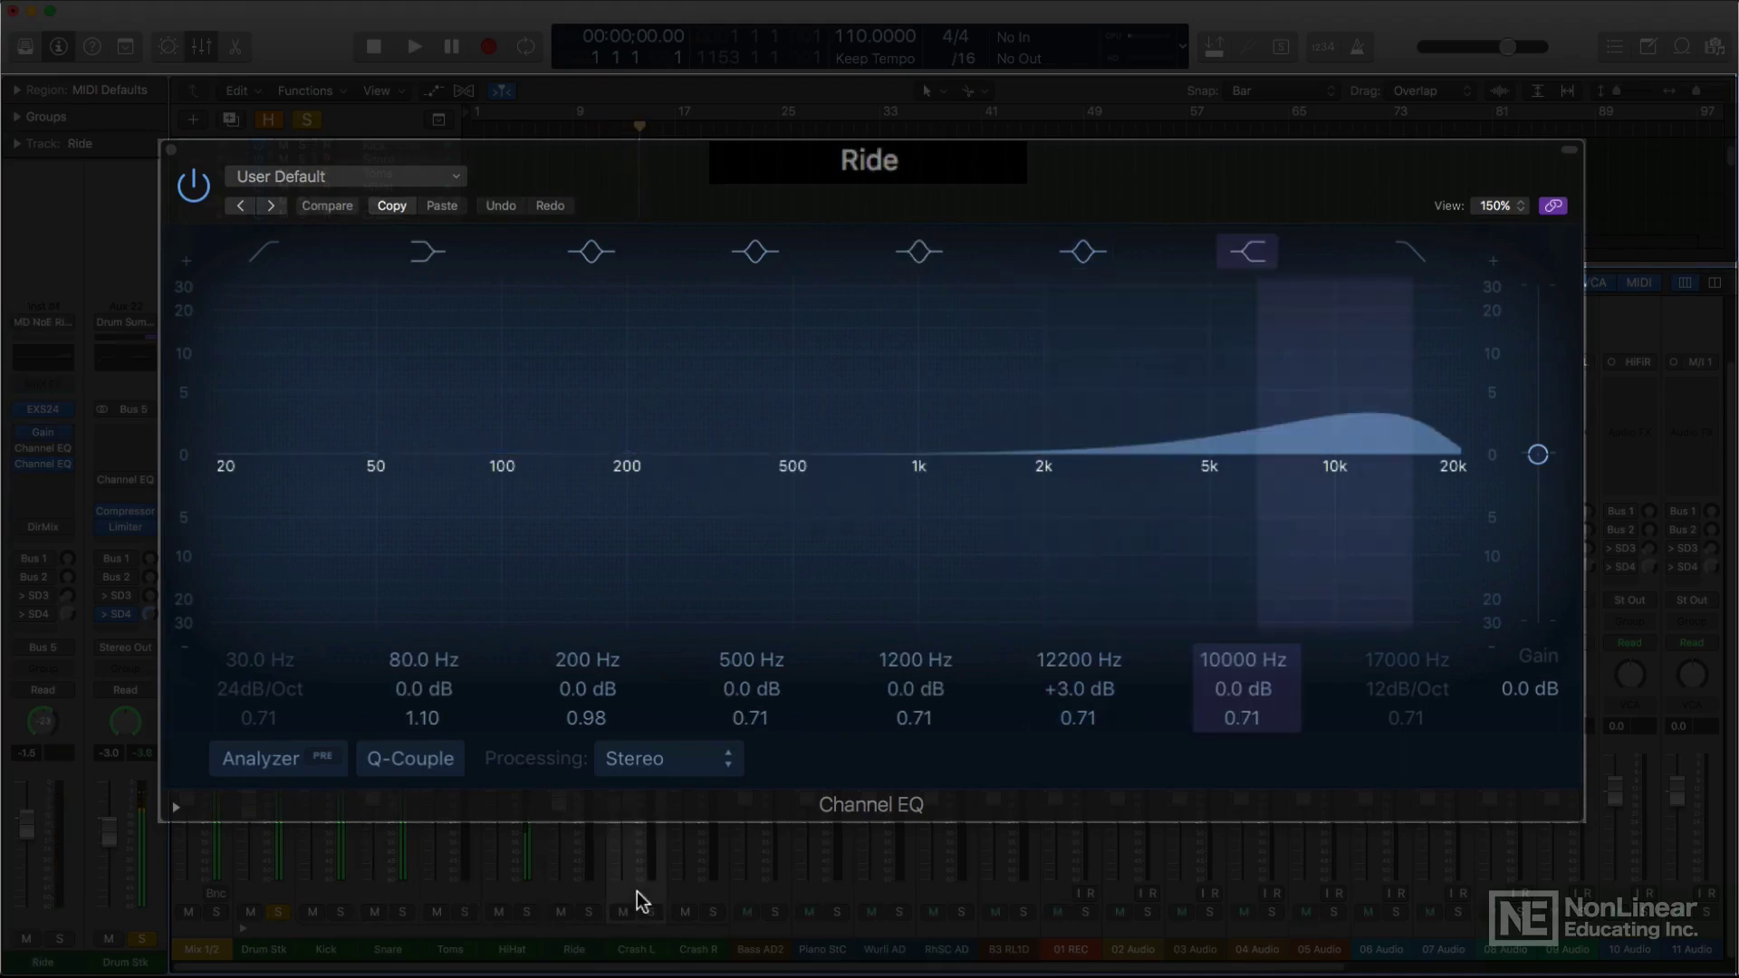
{"action": "left_click", "coordinate": [698, 885]}
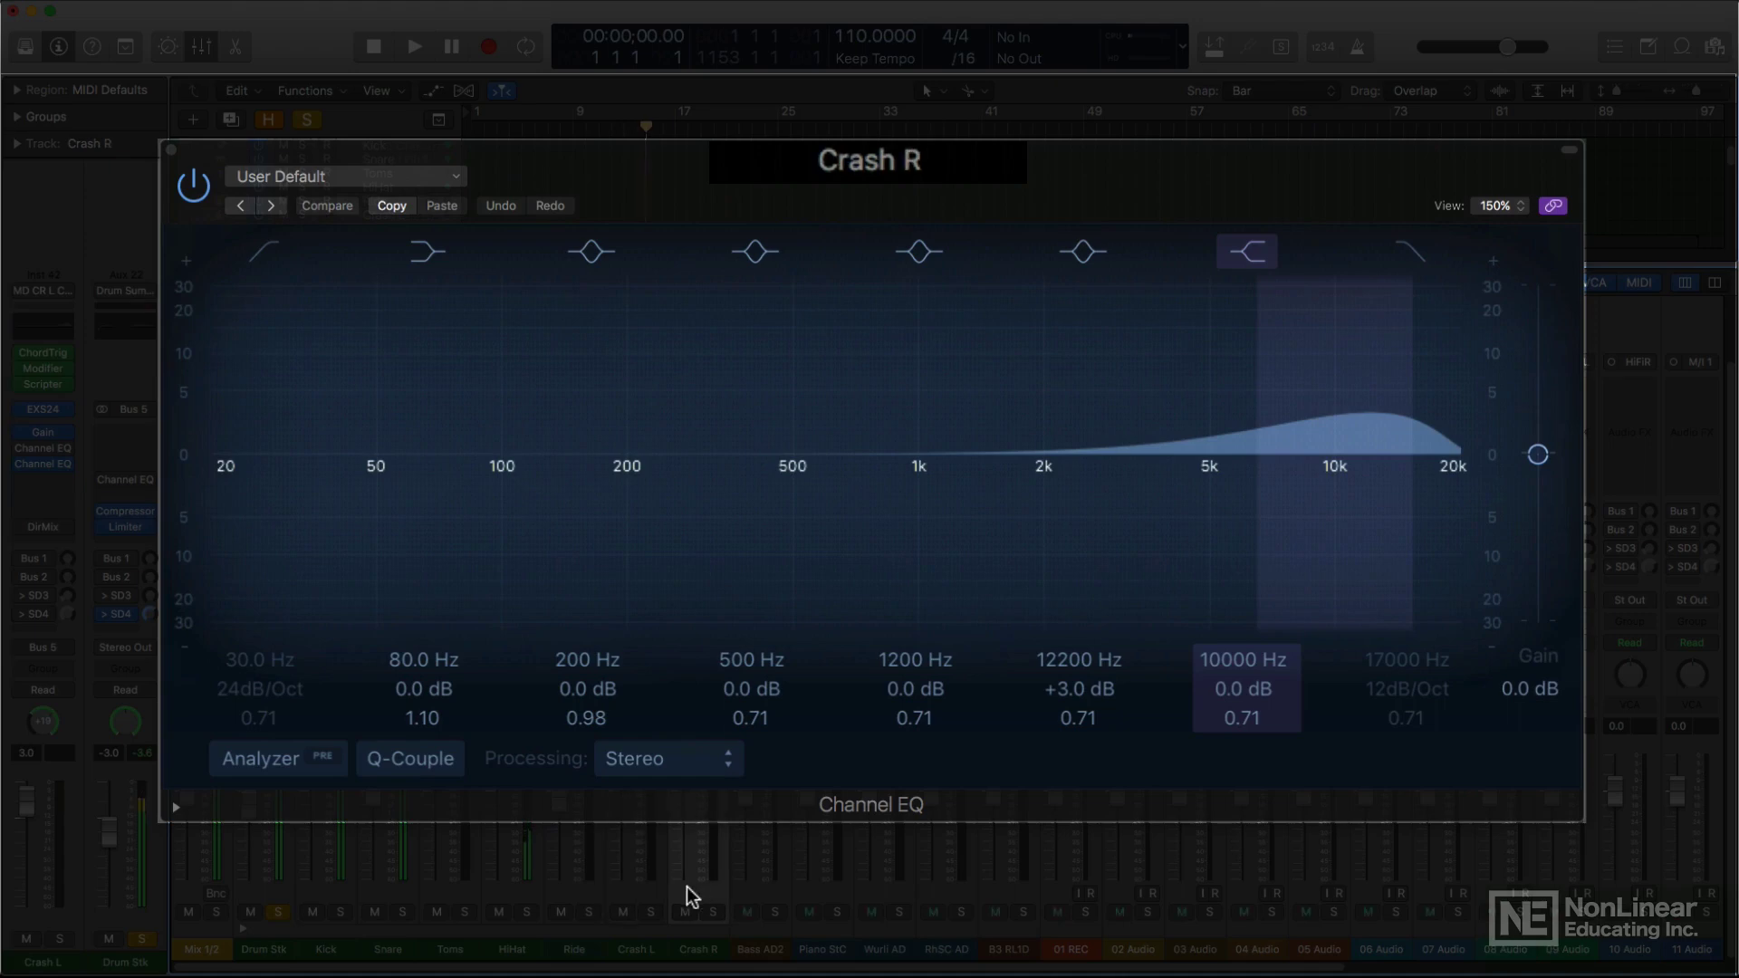
{"action": "left_click", "coordinate": [394, 891]}
{"action": "left_click", "coordinate": [330, 889]}
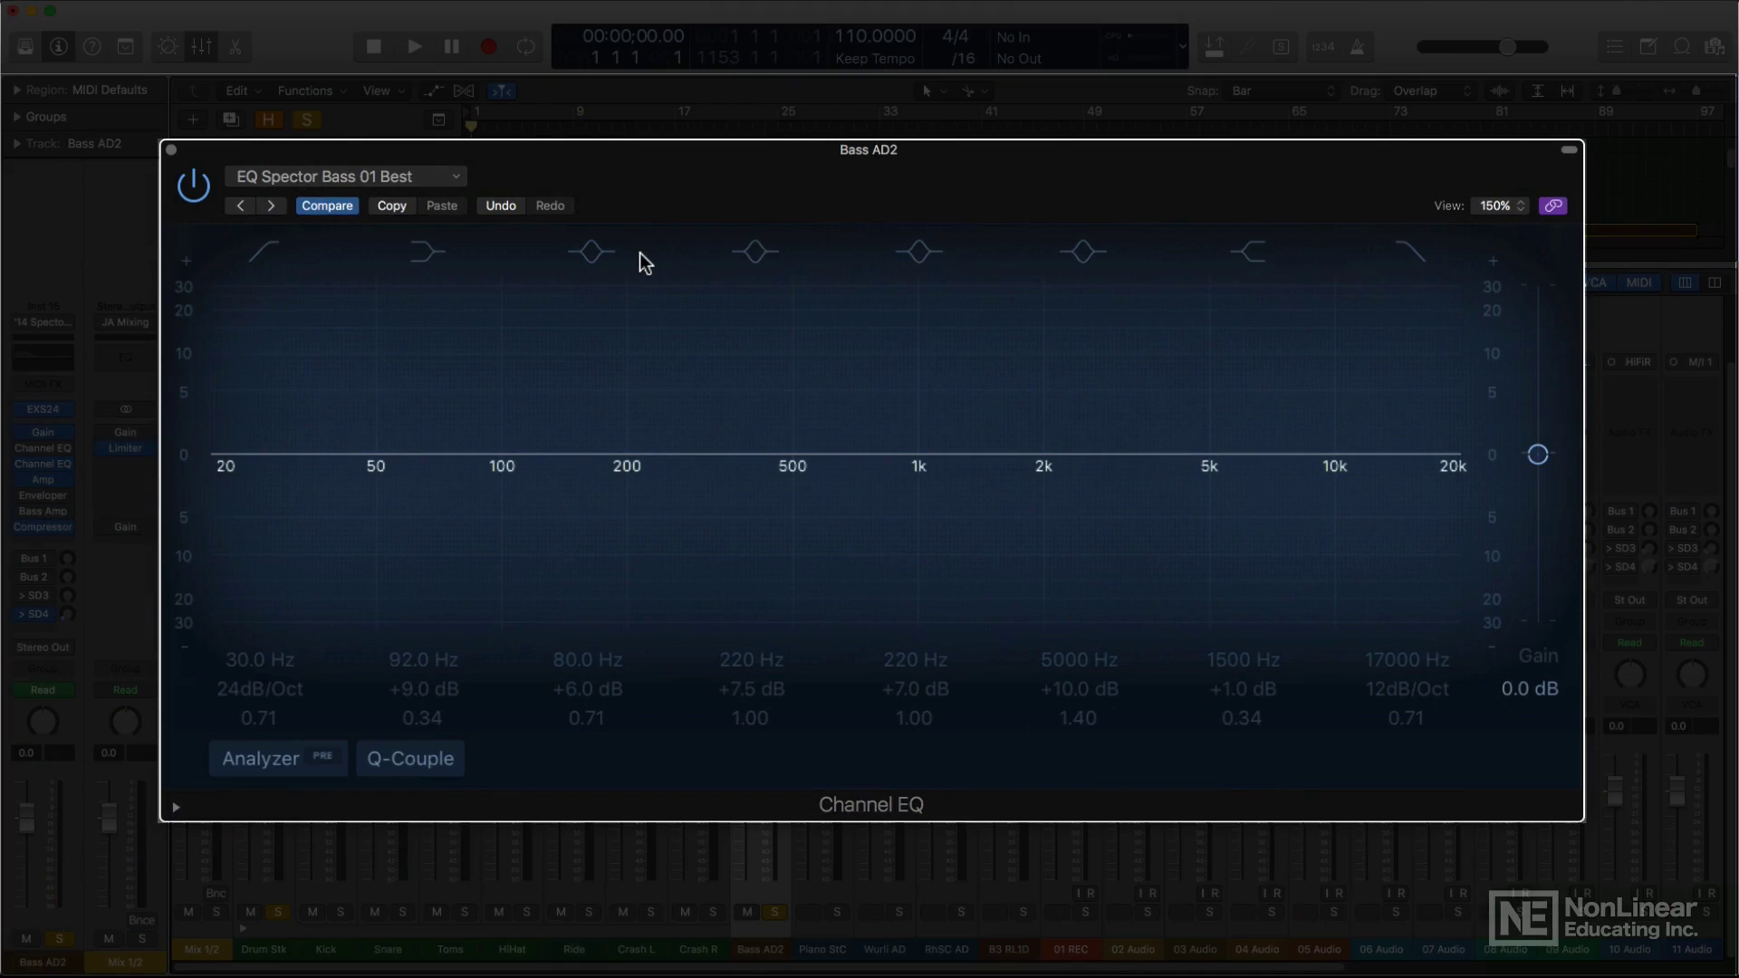
Play the mix, enable the Bass AD2 80 Hz boost, audition 220 Hz, then bypass the EQ.
{"action": "key", "text": "space"}
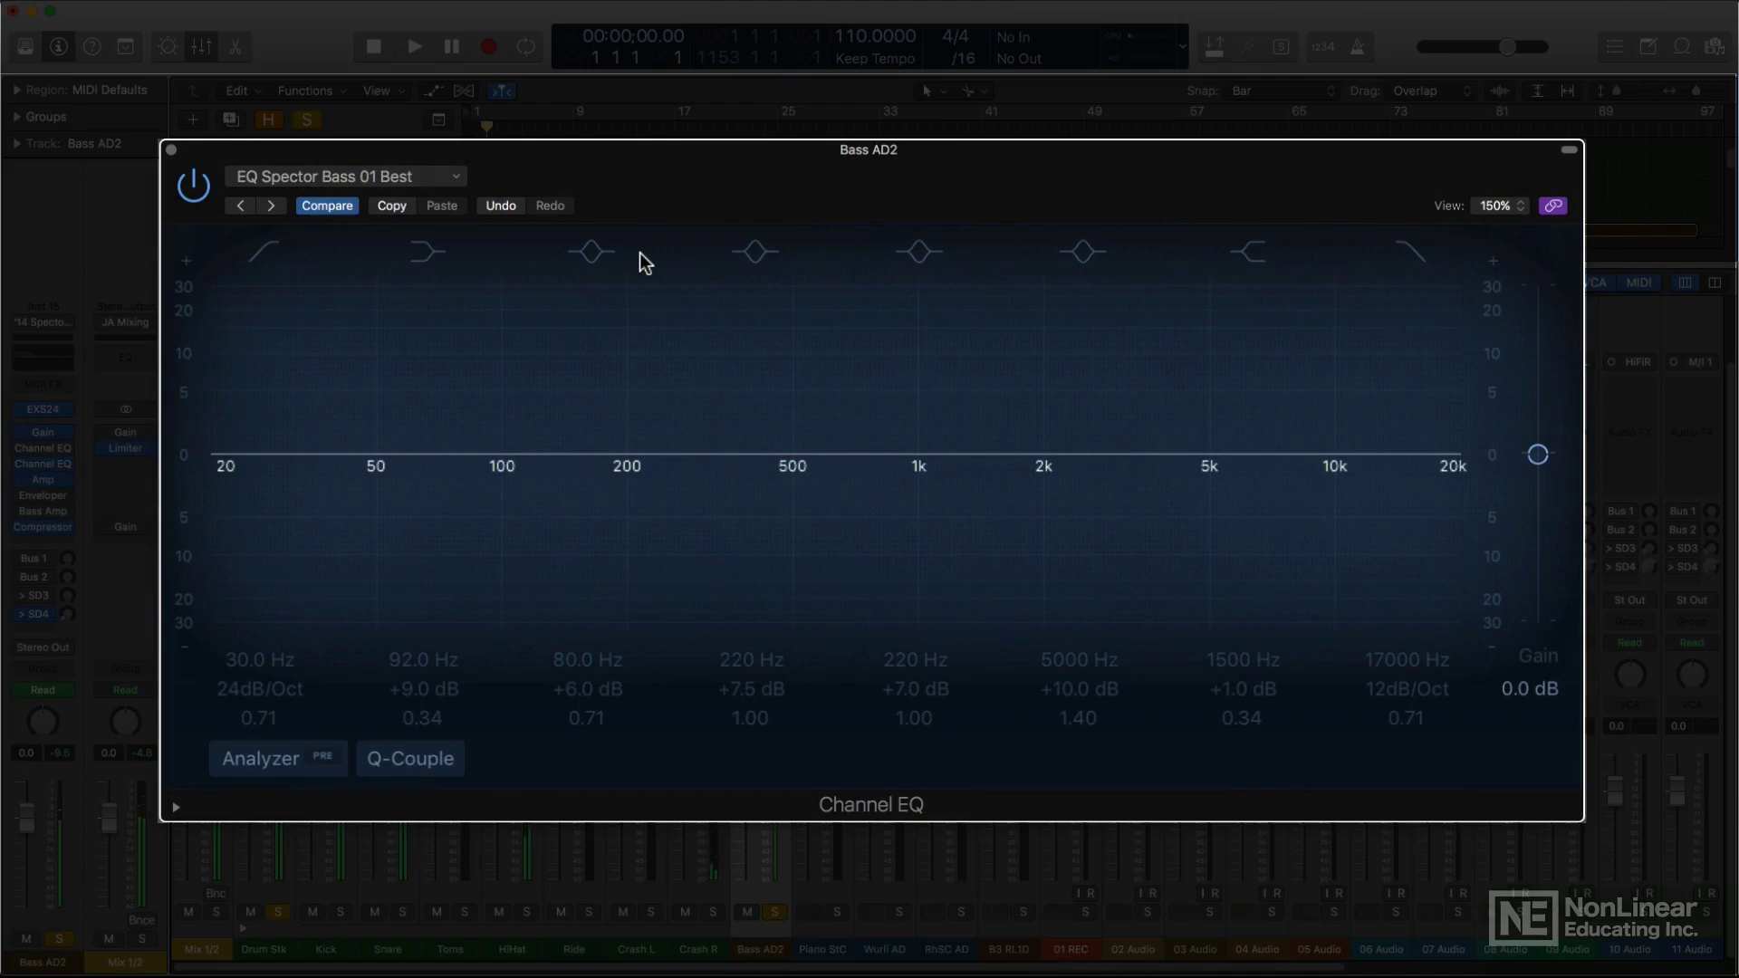
{"action": "left_click", "coordinate": [602, 254]}
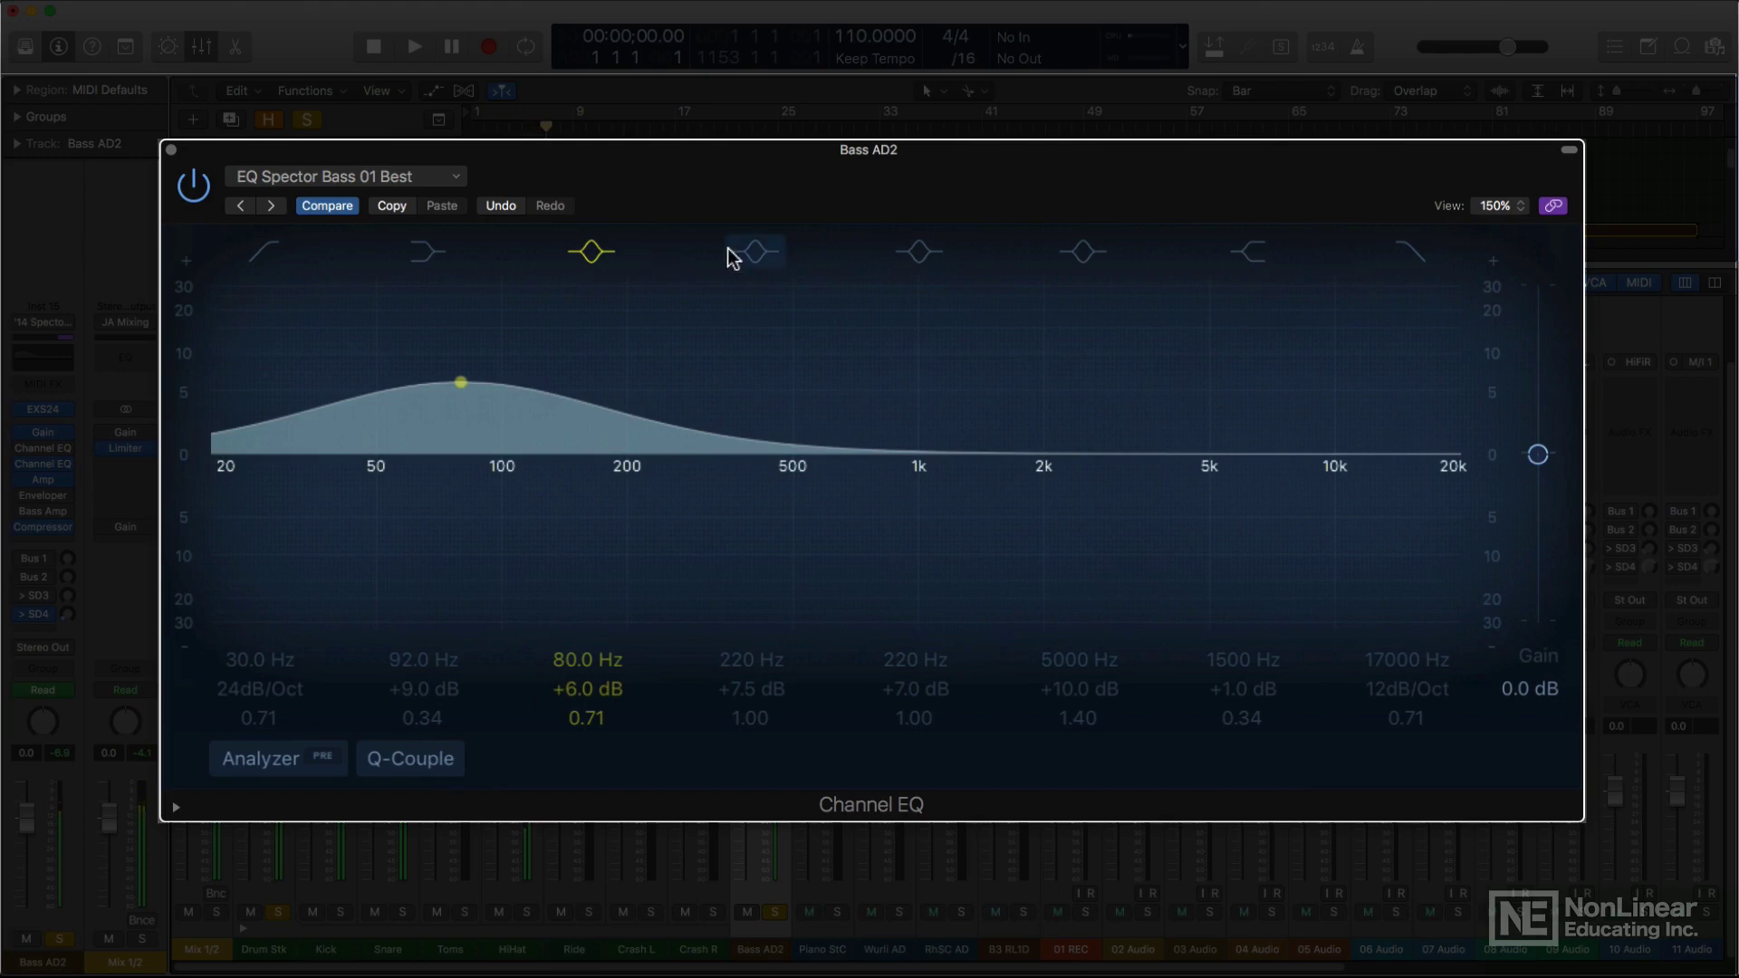
{"action": "left_click", "coordinate": [756, 253]}
{"action": "left_click", "coordinate": [588, 251]}
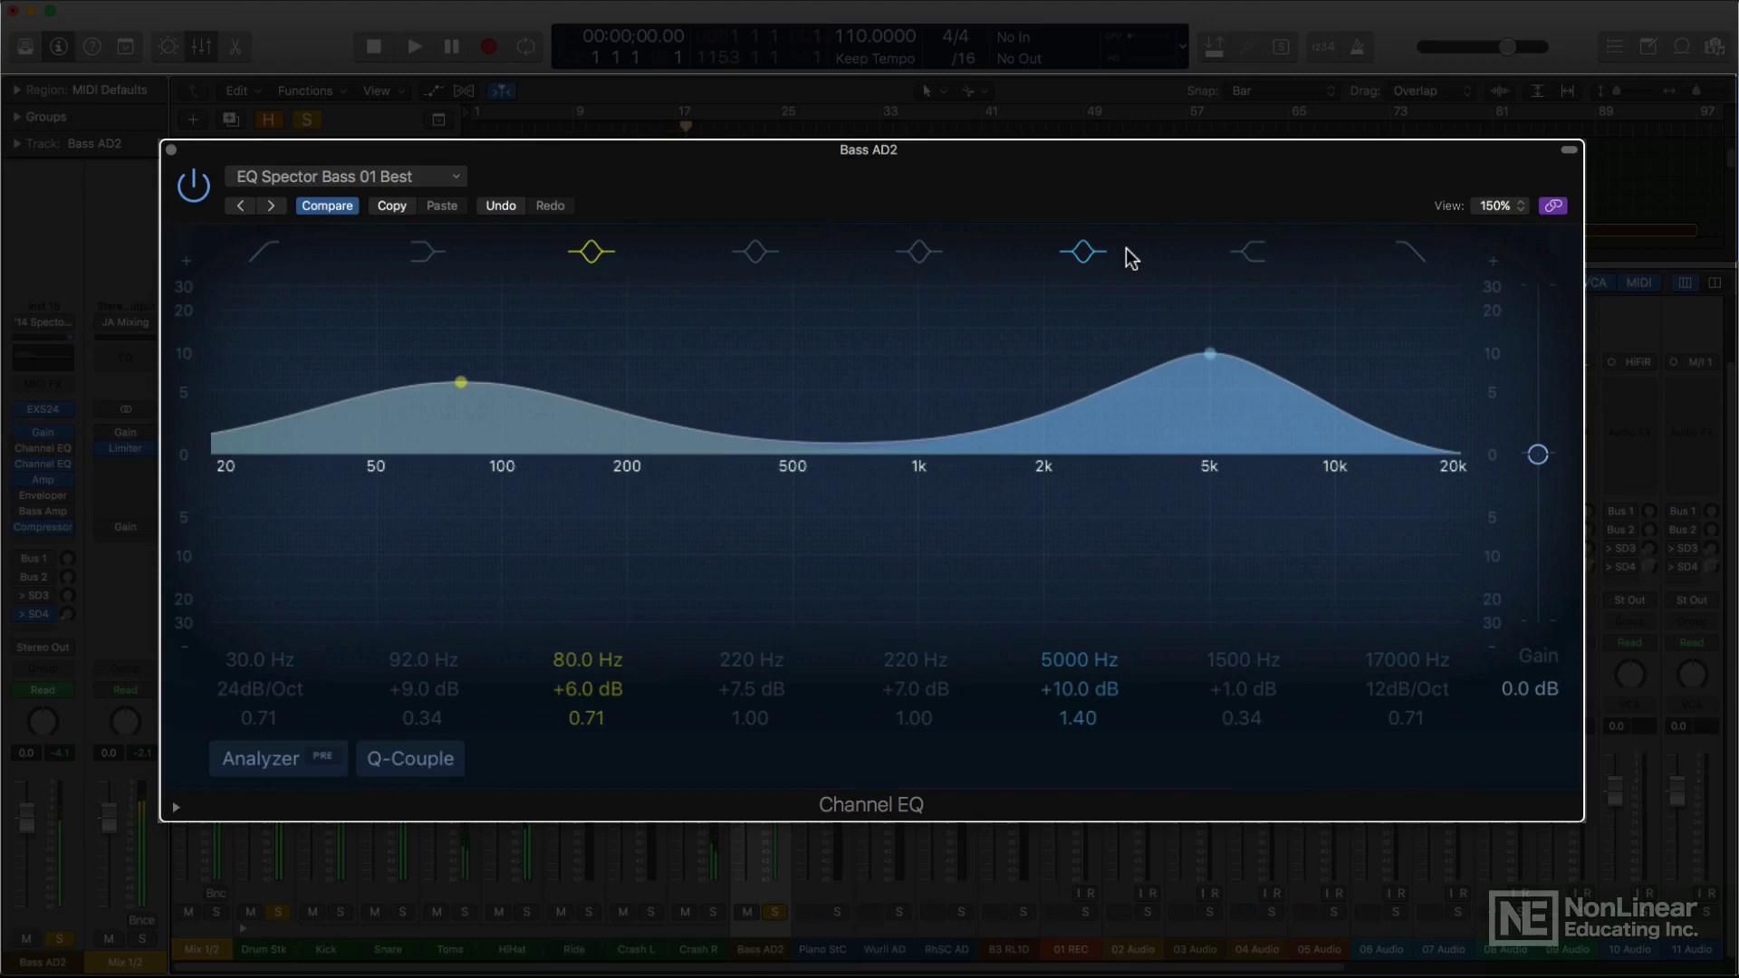
{"action": "left_click", "coordinate": [192, 185]}
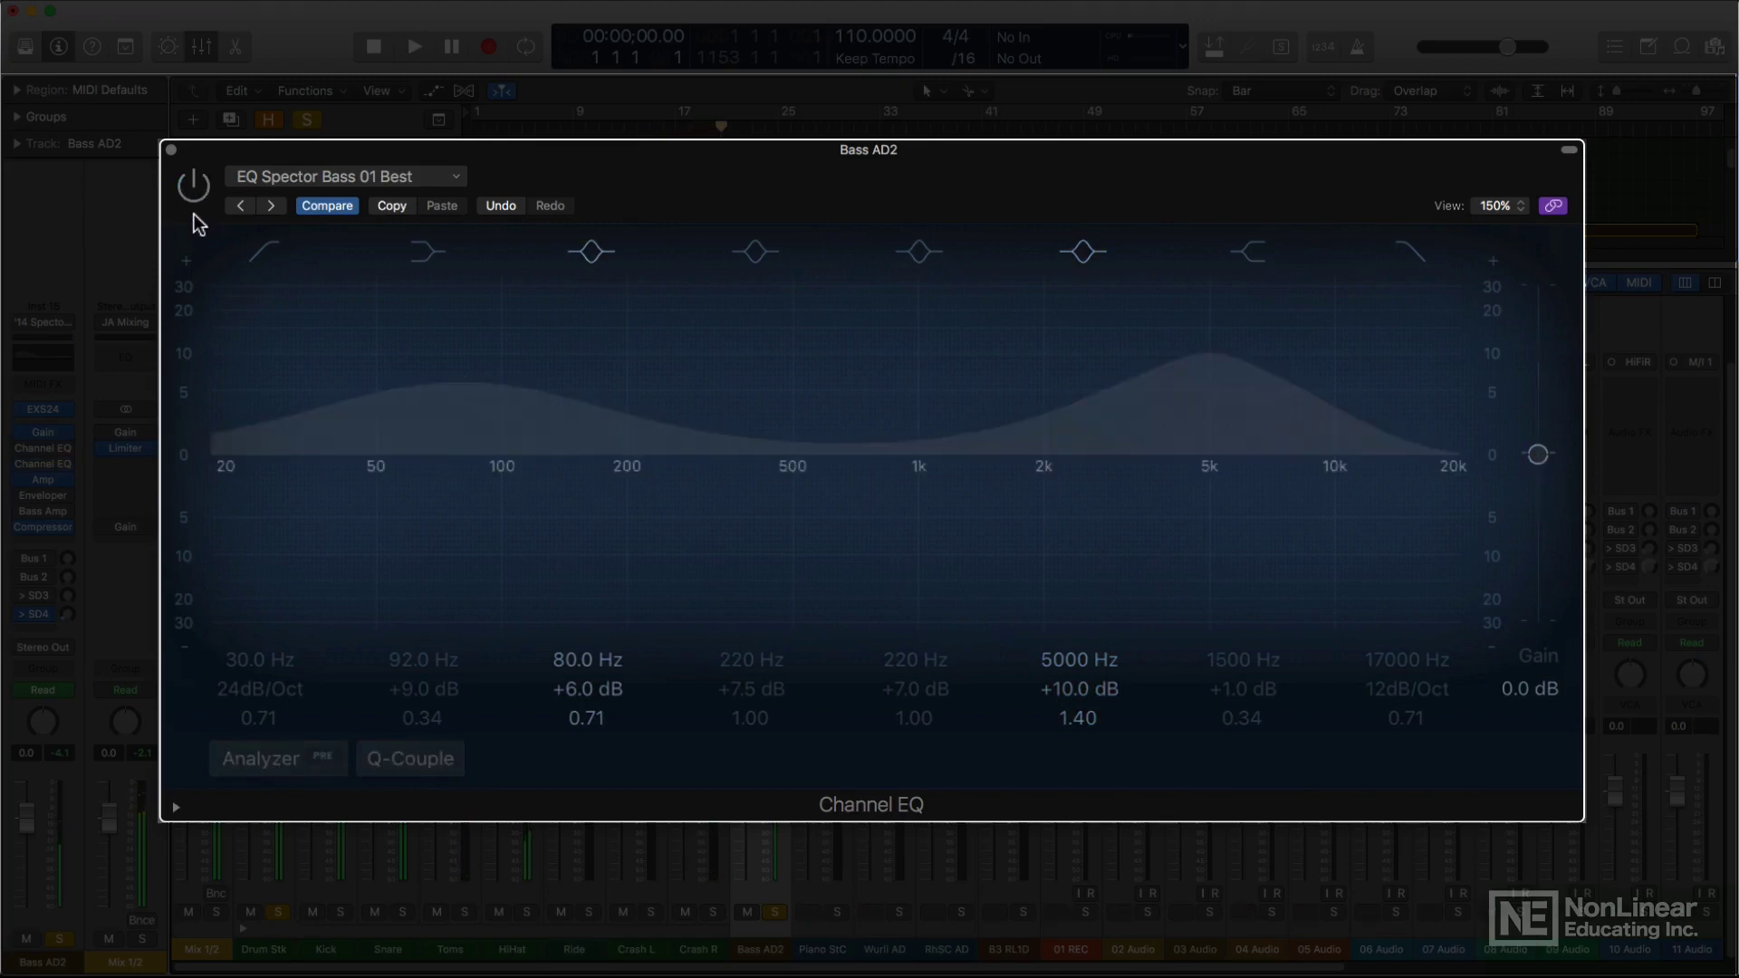
Switch the Bass AD2 Channel EQ back on.
{"action": "left_click", "coordinate": [193, 190]}
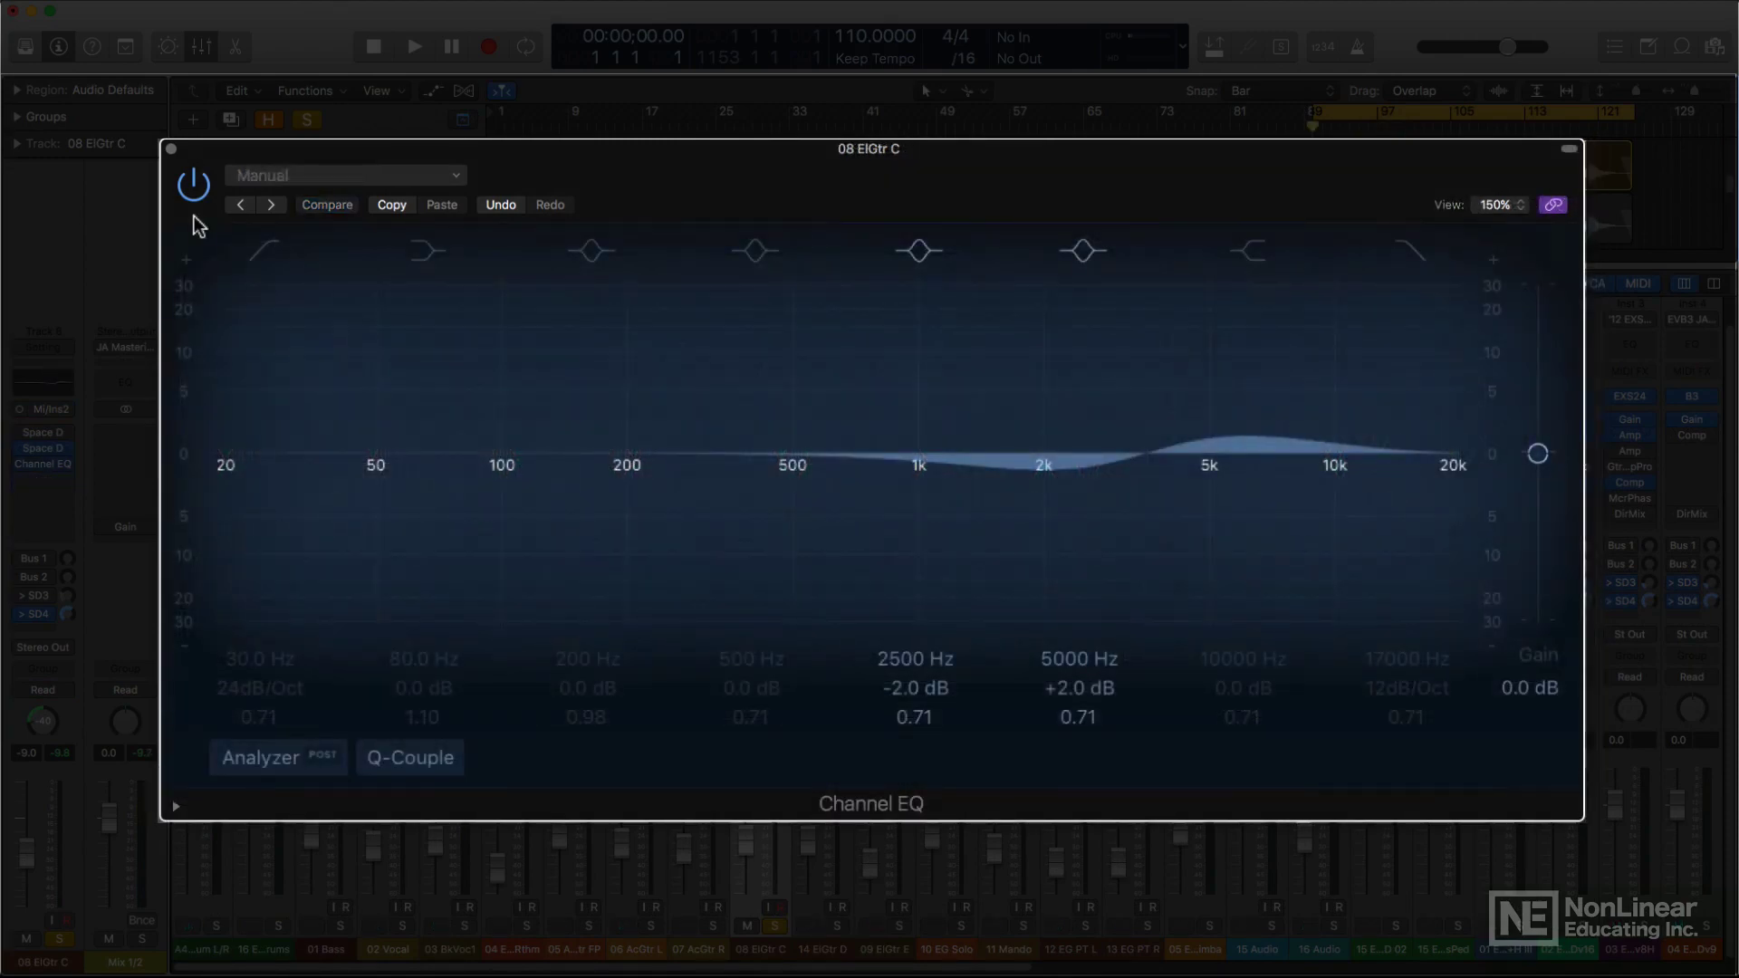
Play and re-enable the 08 ElGtr C EQ, then solo 14 ElGtr D and show its EQ.
{"action": "key", "text": "space"}
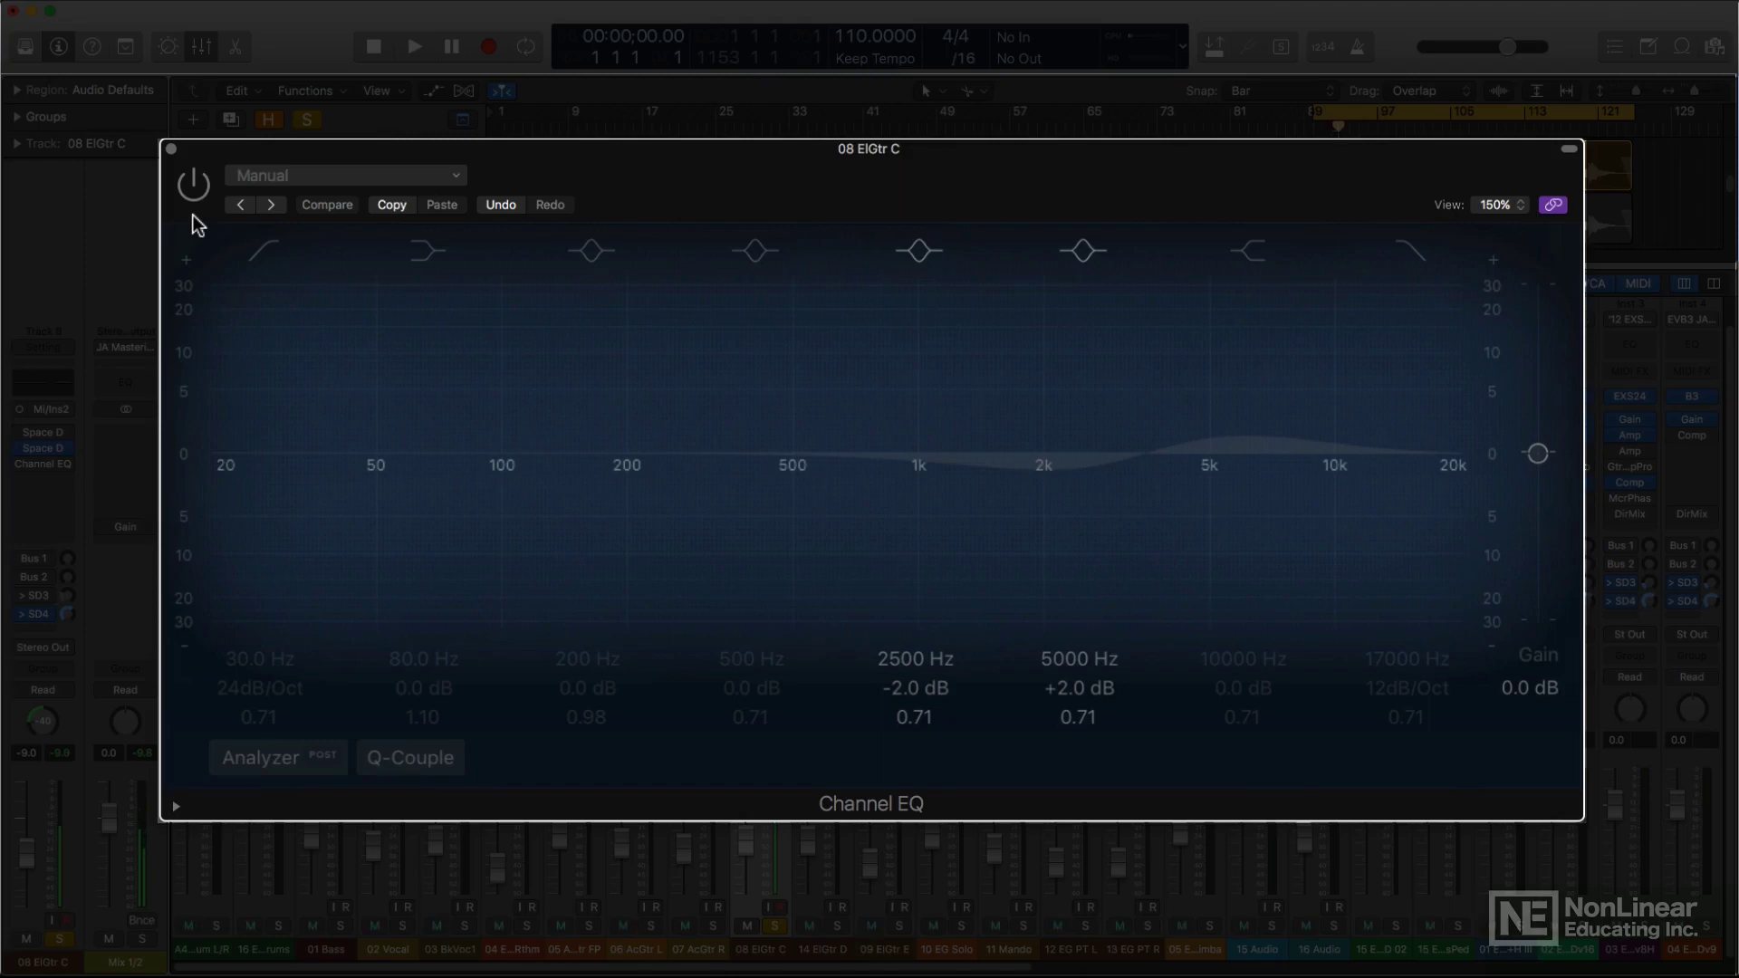
{"action": "left_click", "coordinate": [193, 190]}
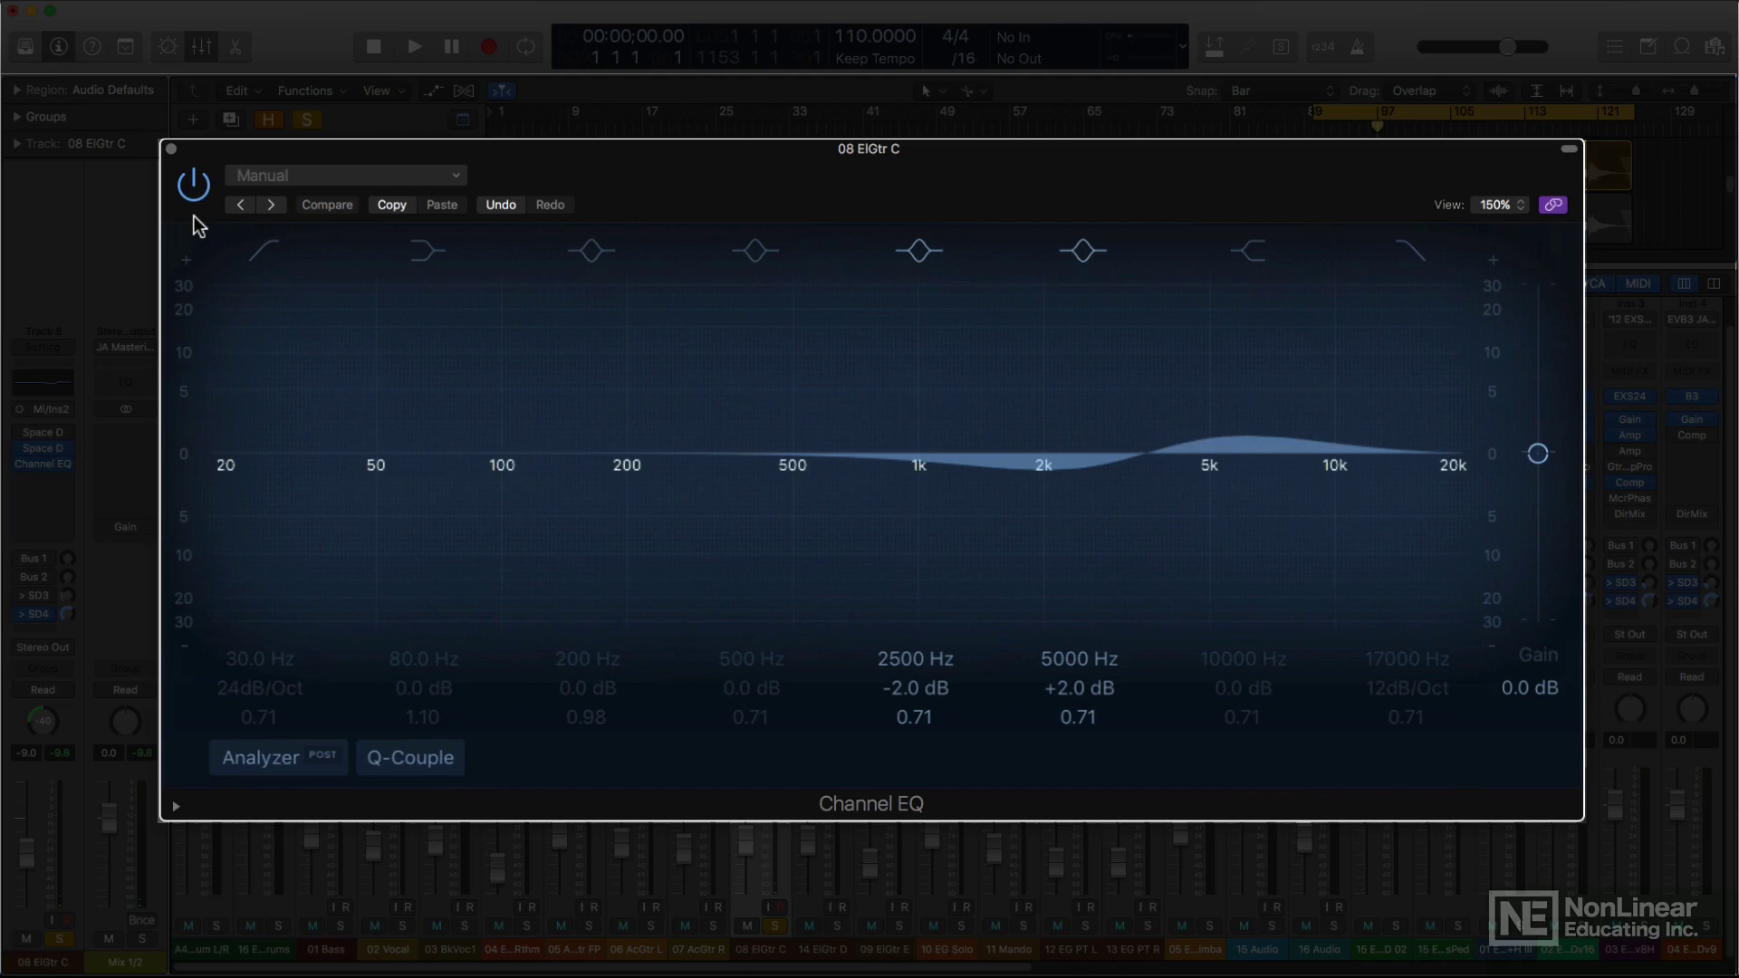
{"action": "left_click", "coordinate": [836, 926]}
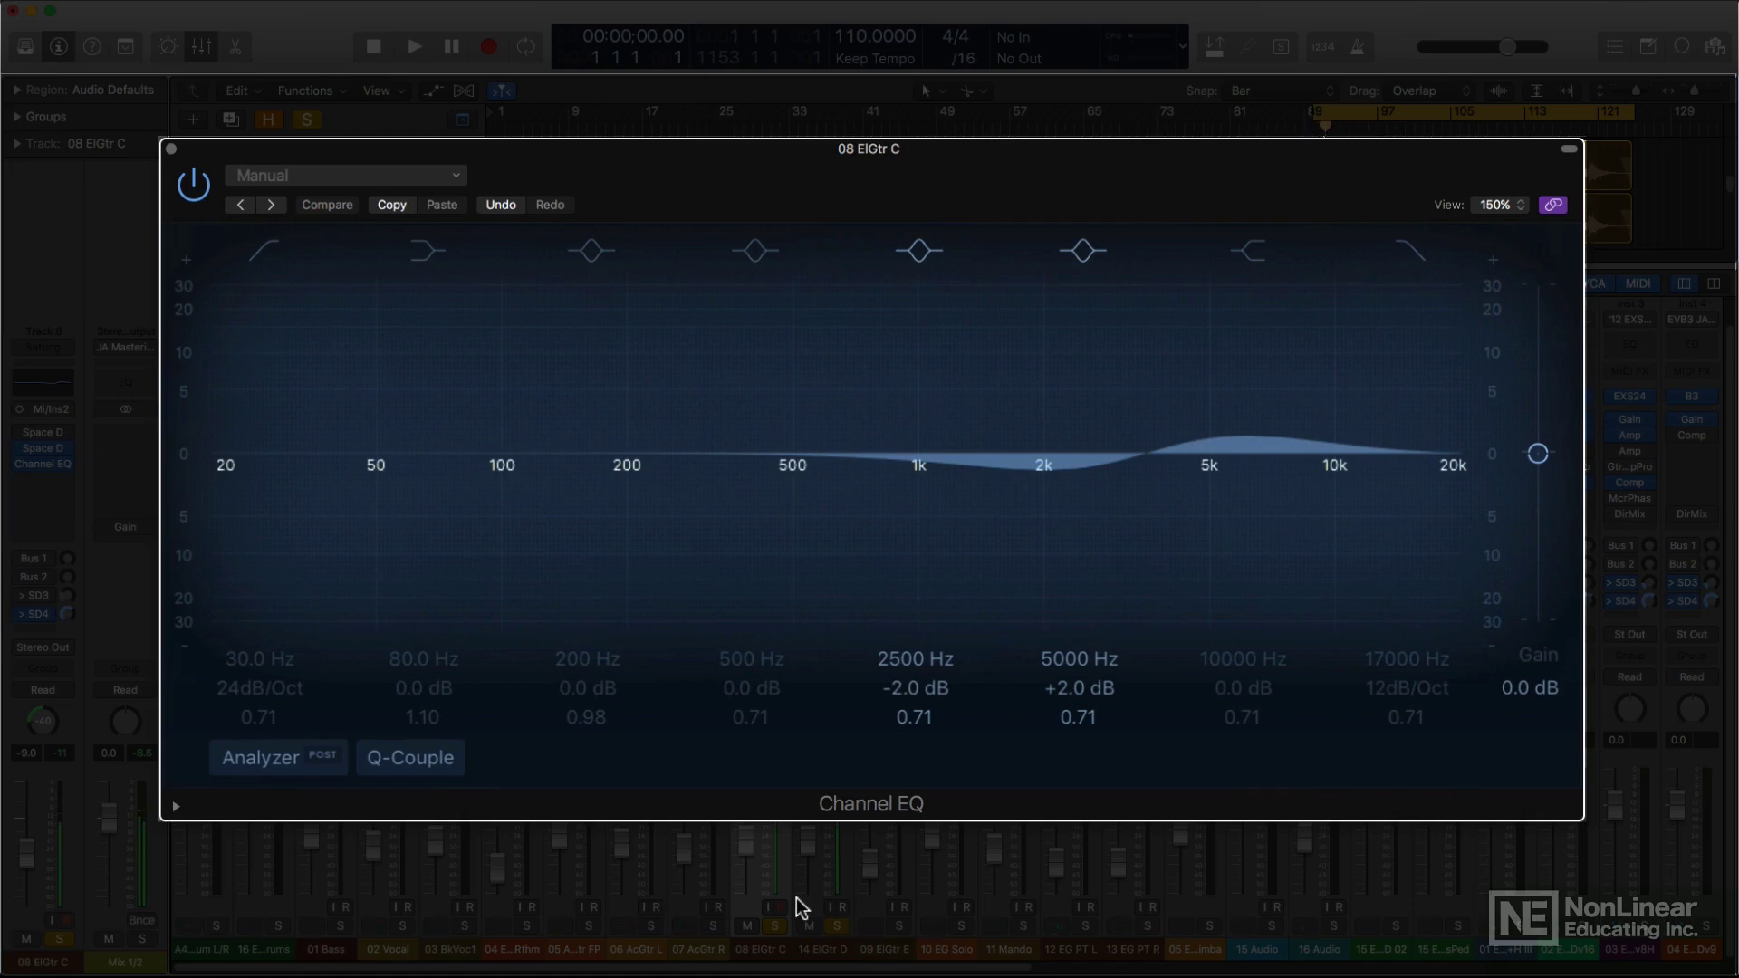
{"action": "left_click", "coordinate": [797, 898]}
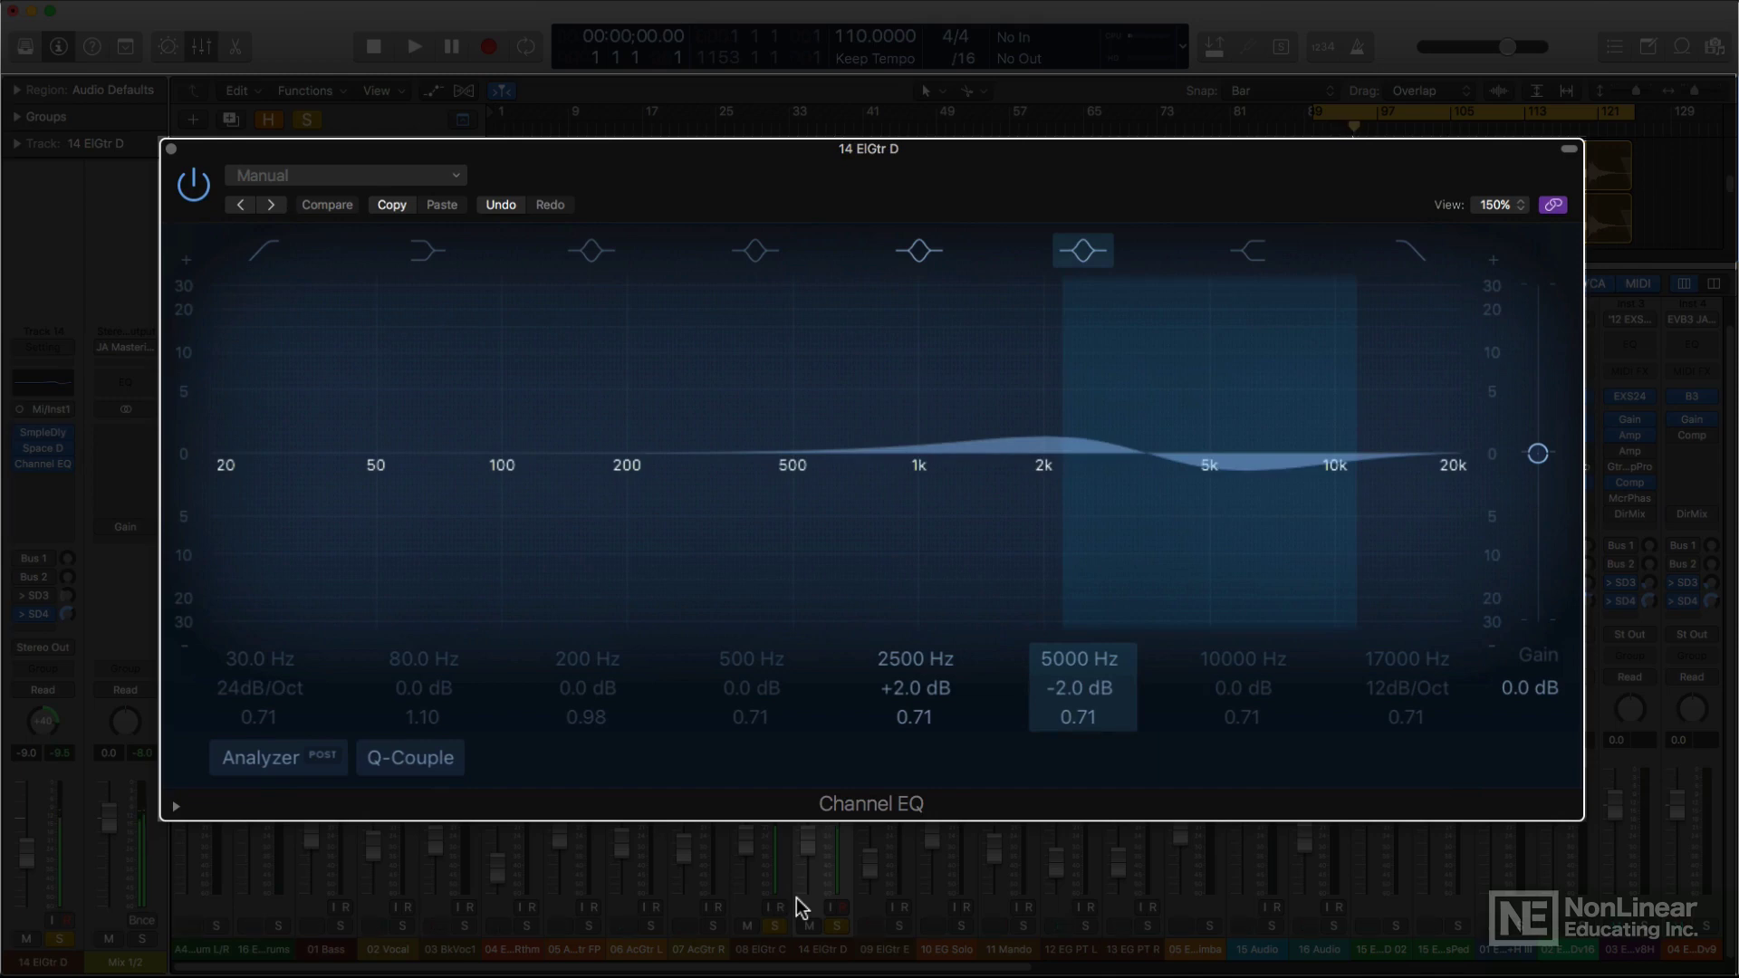
Switch between the 08 ElGtr C and 14 ElGtr D EQs, finishing with 08 ElGtr C soloed.
{"action": "key", "text": "Left"}
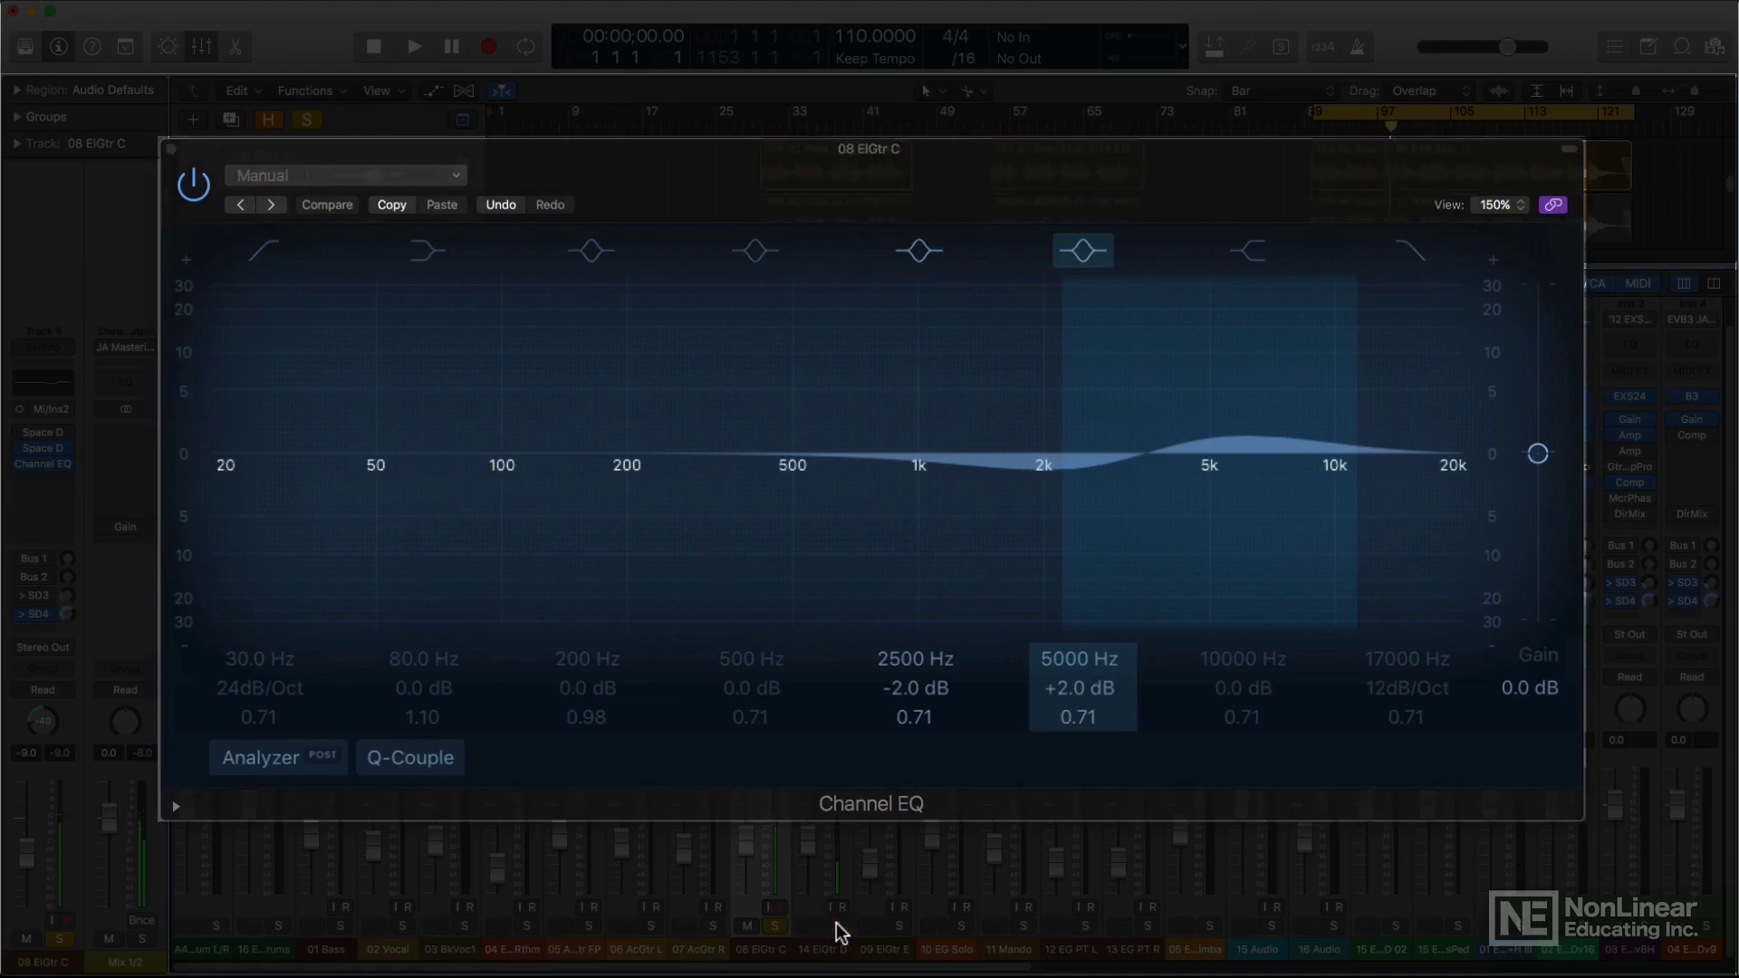
{"action": "left_click", "coordinate": [836, 923]}
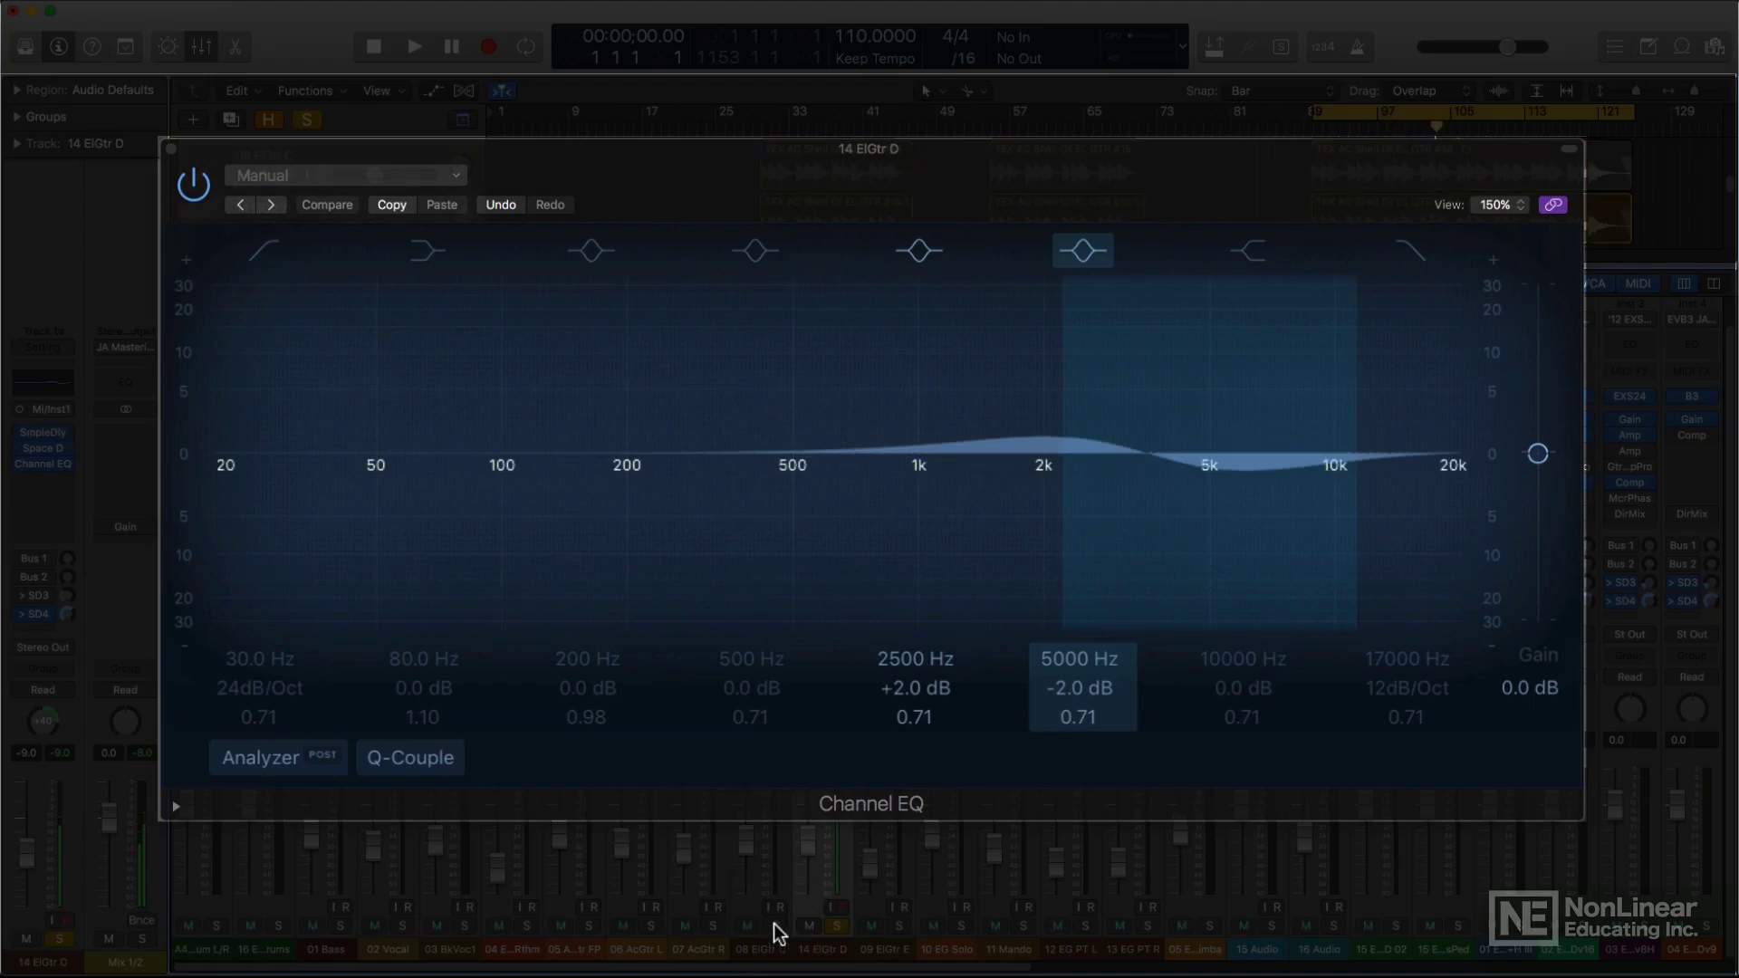
{"action": "left_click", "coordinate": [773, 925]}
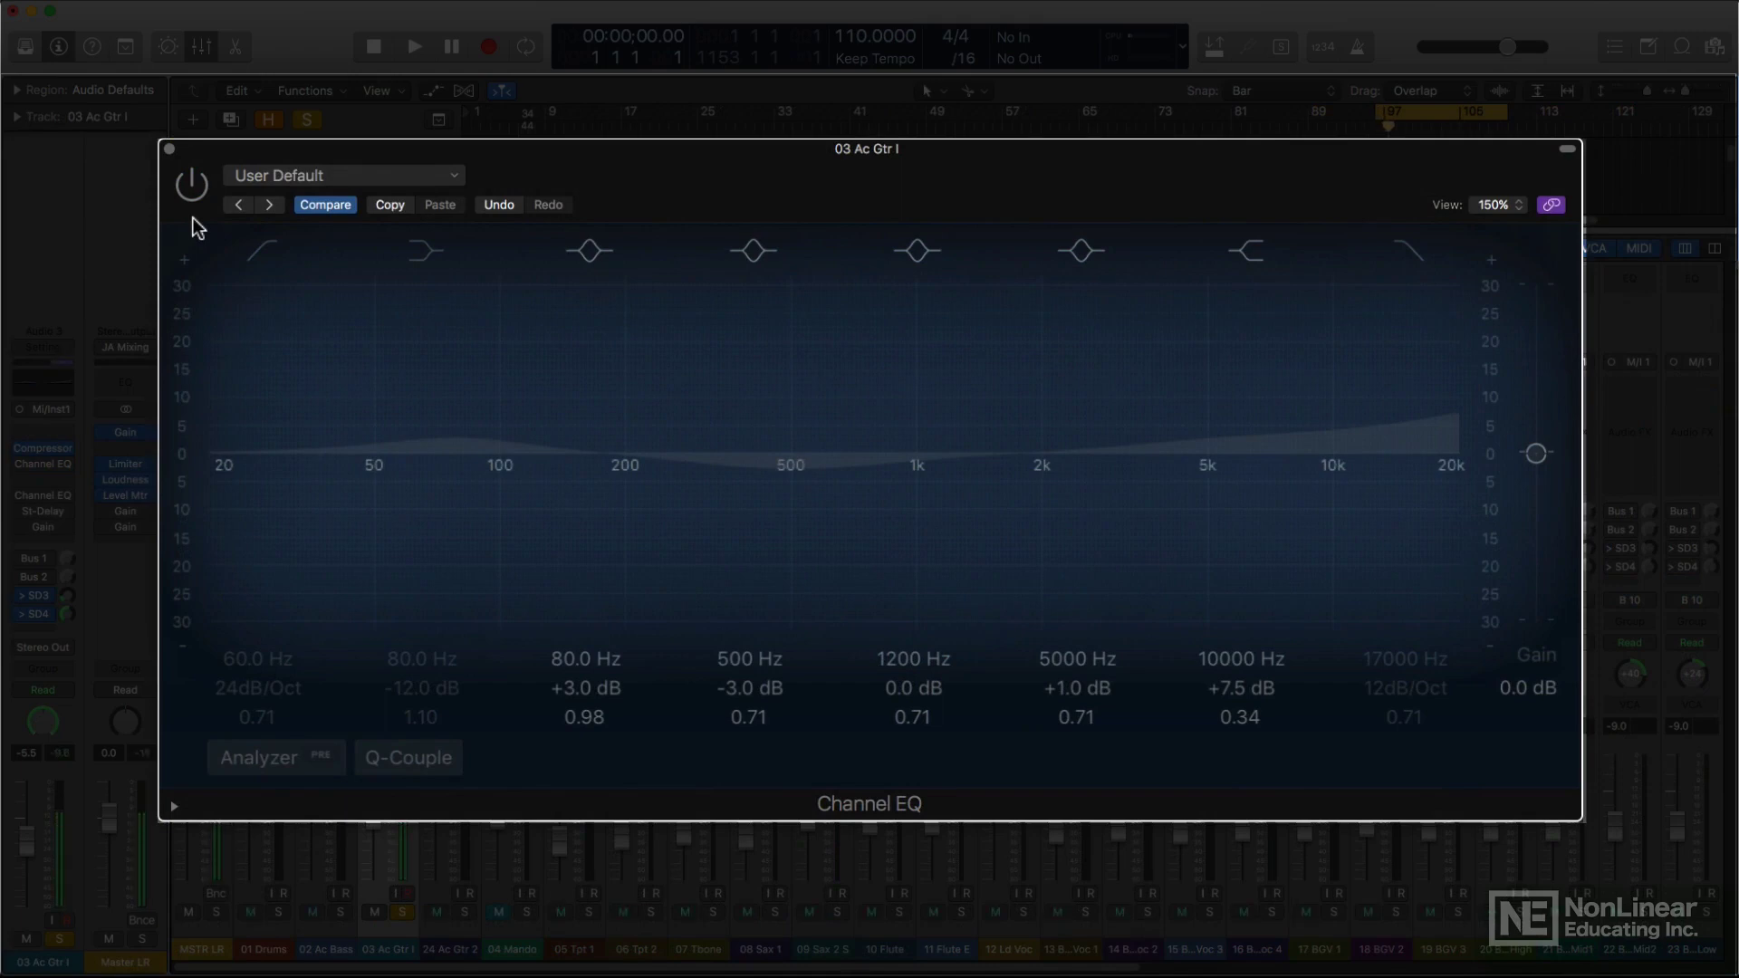
Turn the 03 Ac Gtr I Channel EQ on, bypass it, then re-enable it.
{"action": "left_click", "coordinate": [193, 197]}
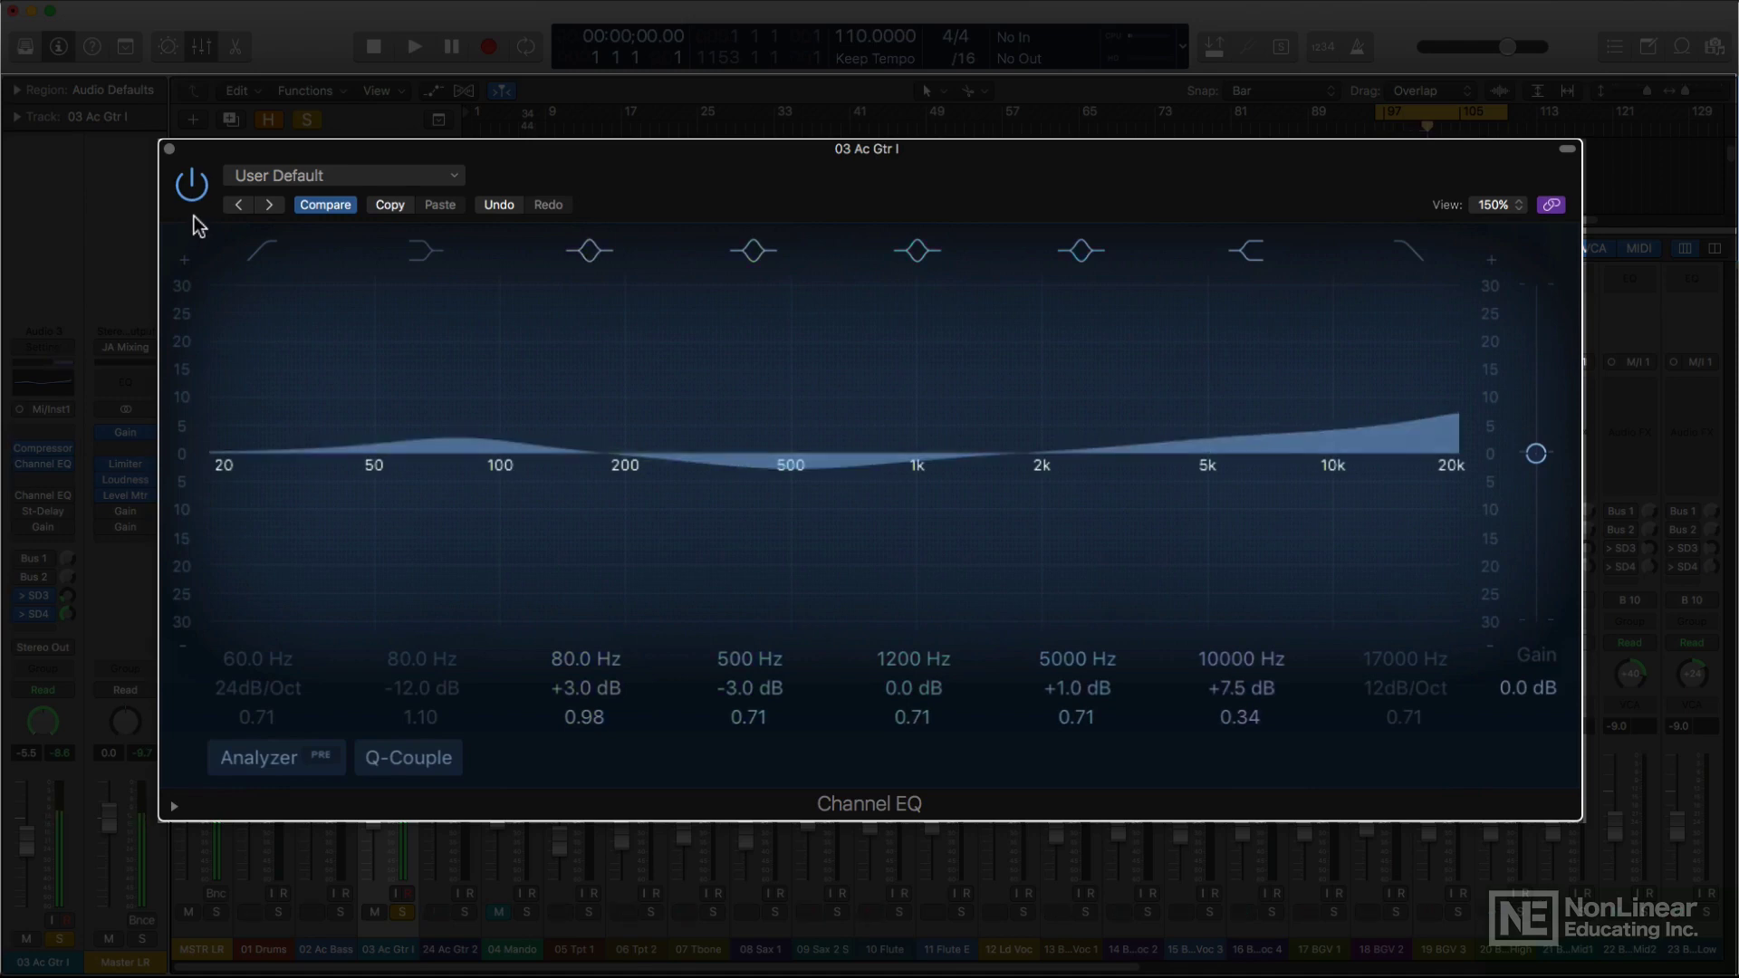
{"action": "left_click", "coordinate": [192, 195]}
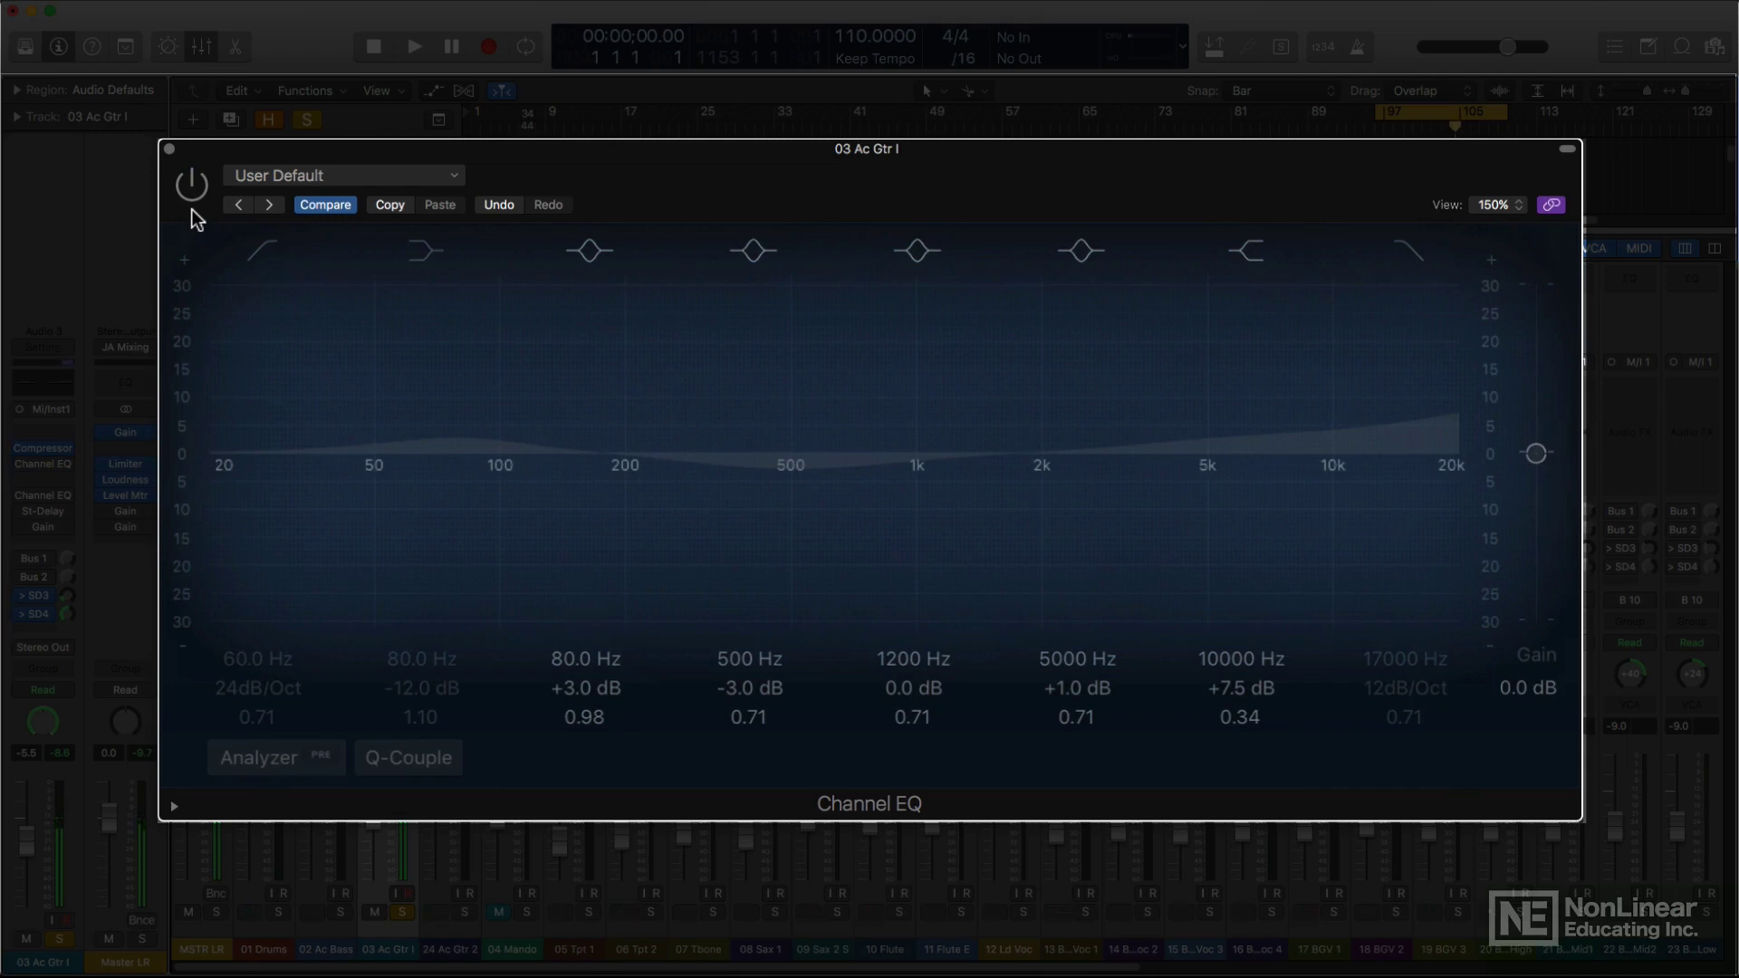
{"action": "left_click", "coordinate": [192, 193]}
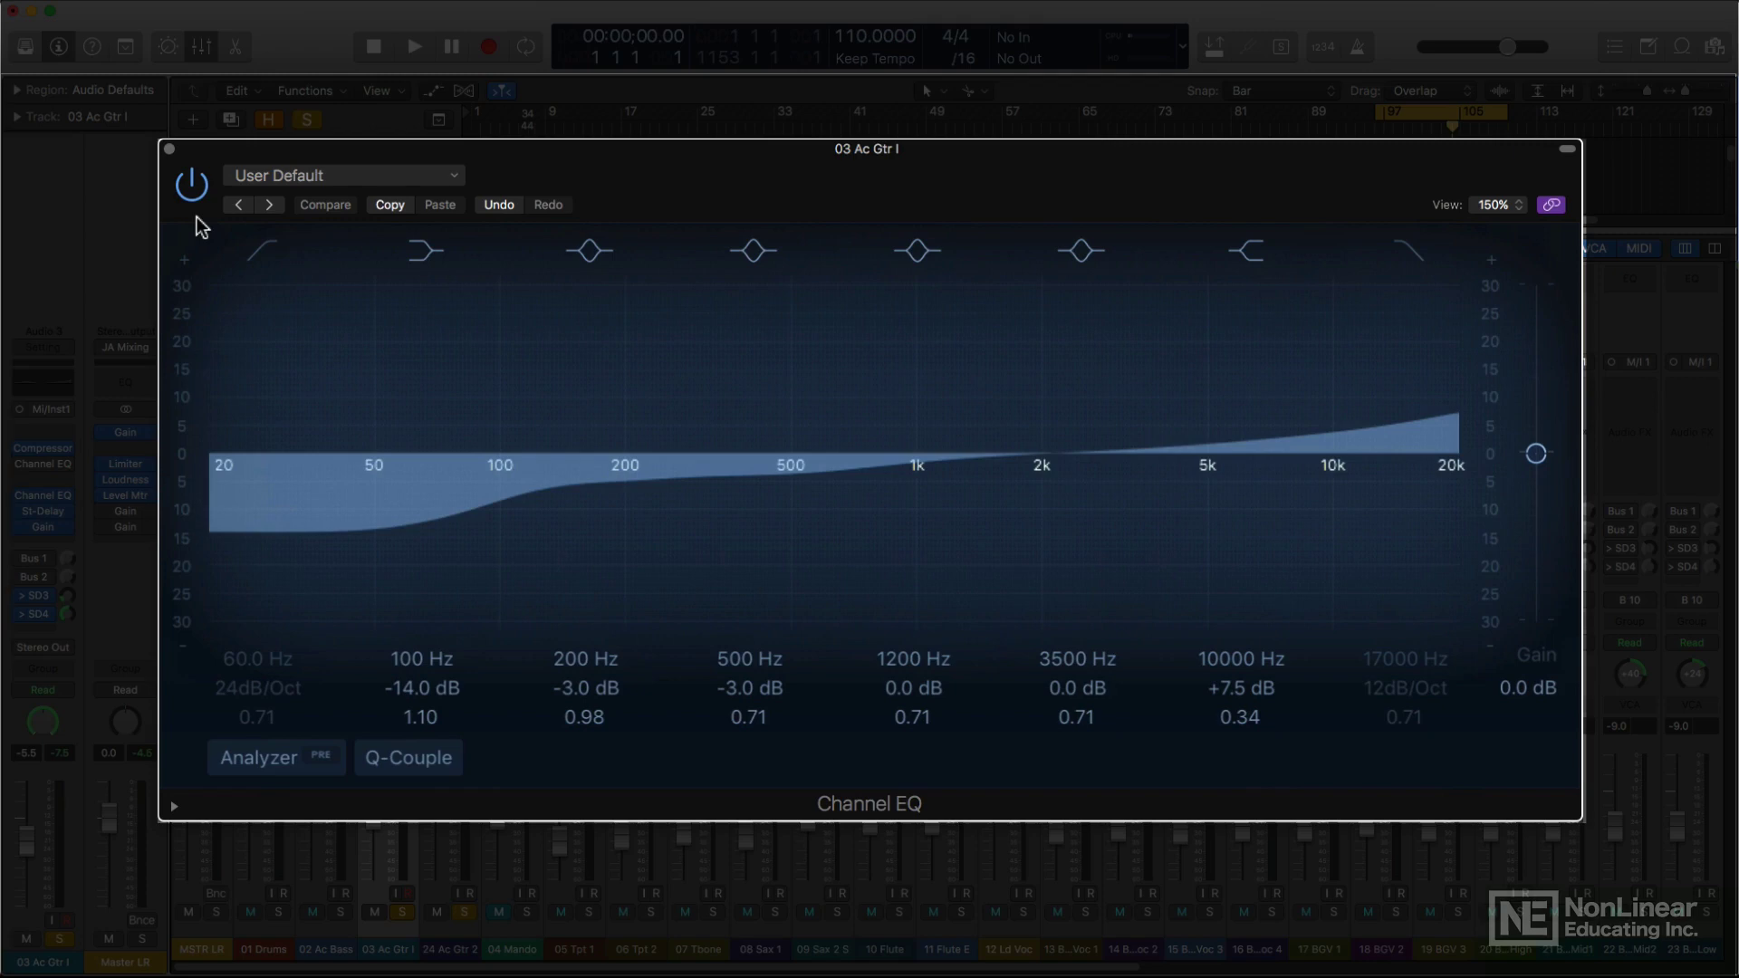
Play the track and re-enable the acoustic guitar's Channel EQ with its −14 dB cut at 100 Hz.
{"action": "key", "text": "space"}
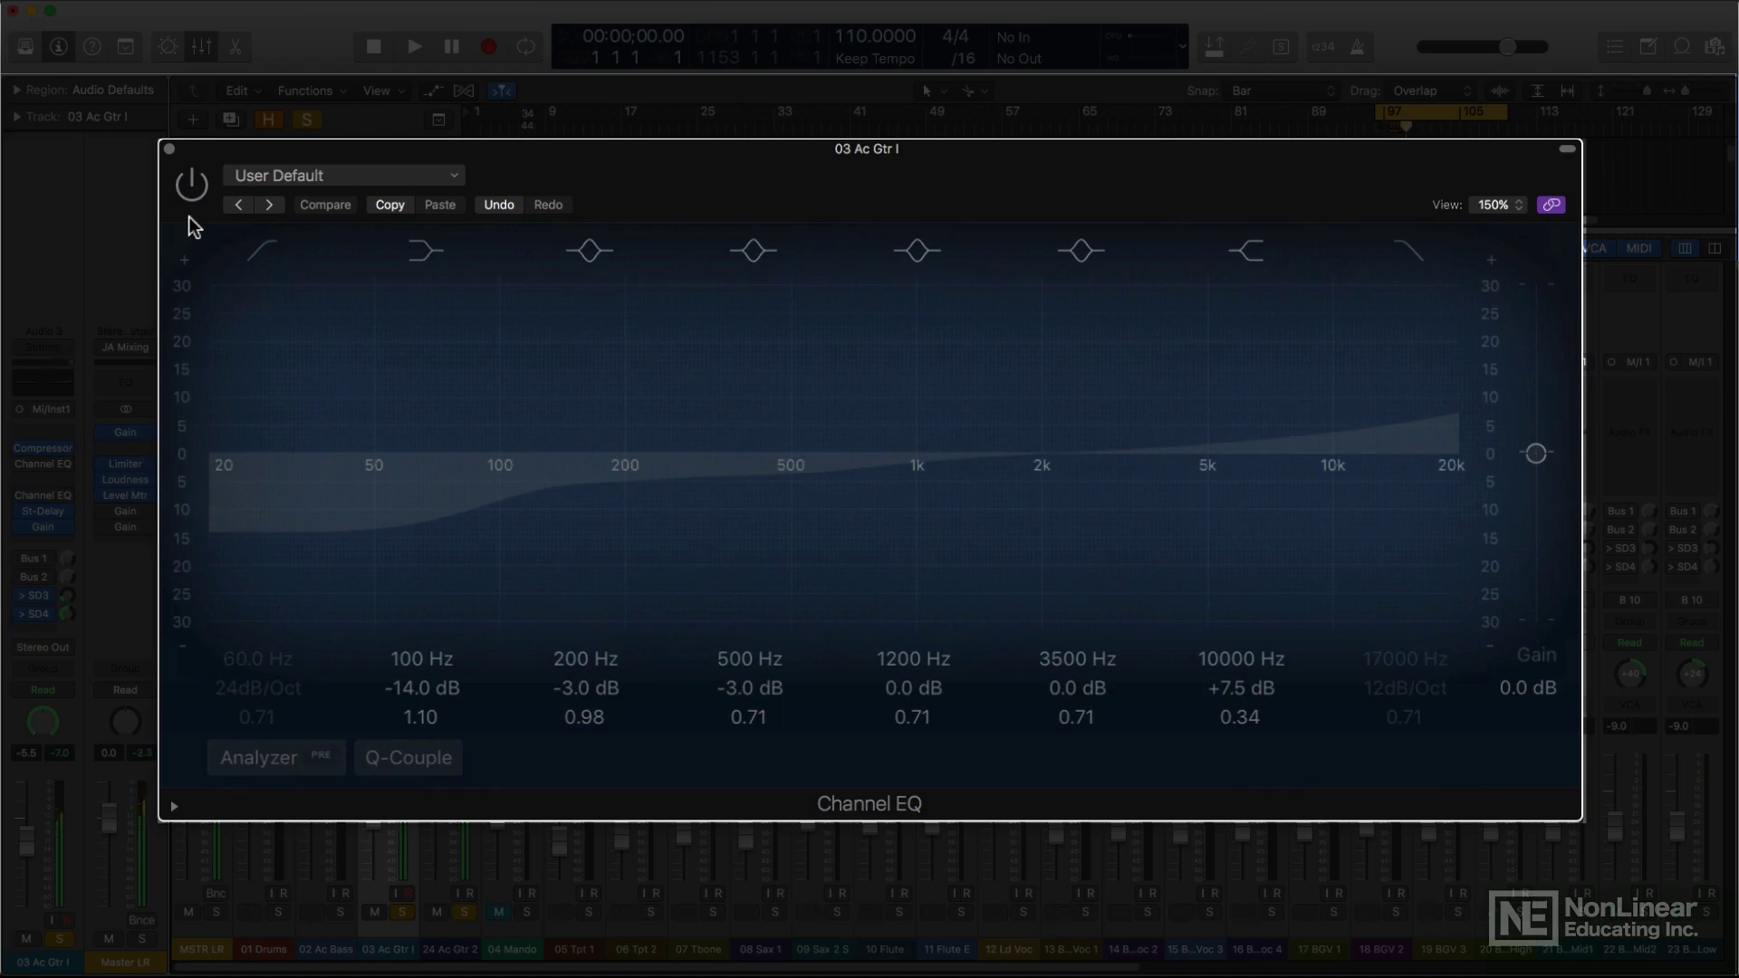
{"action": "left_click", "coordinate": [192, 188]}
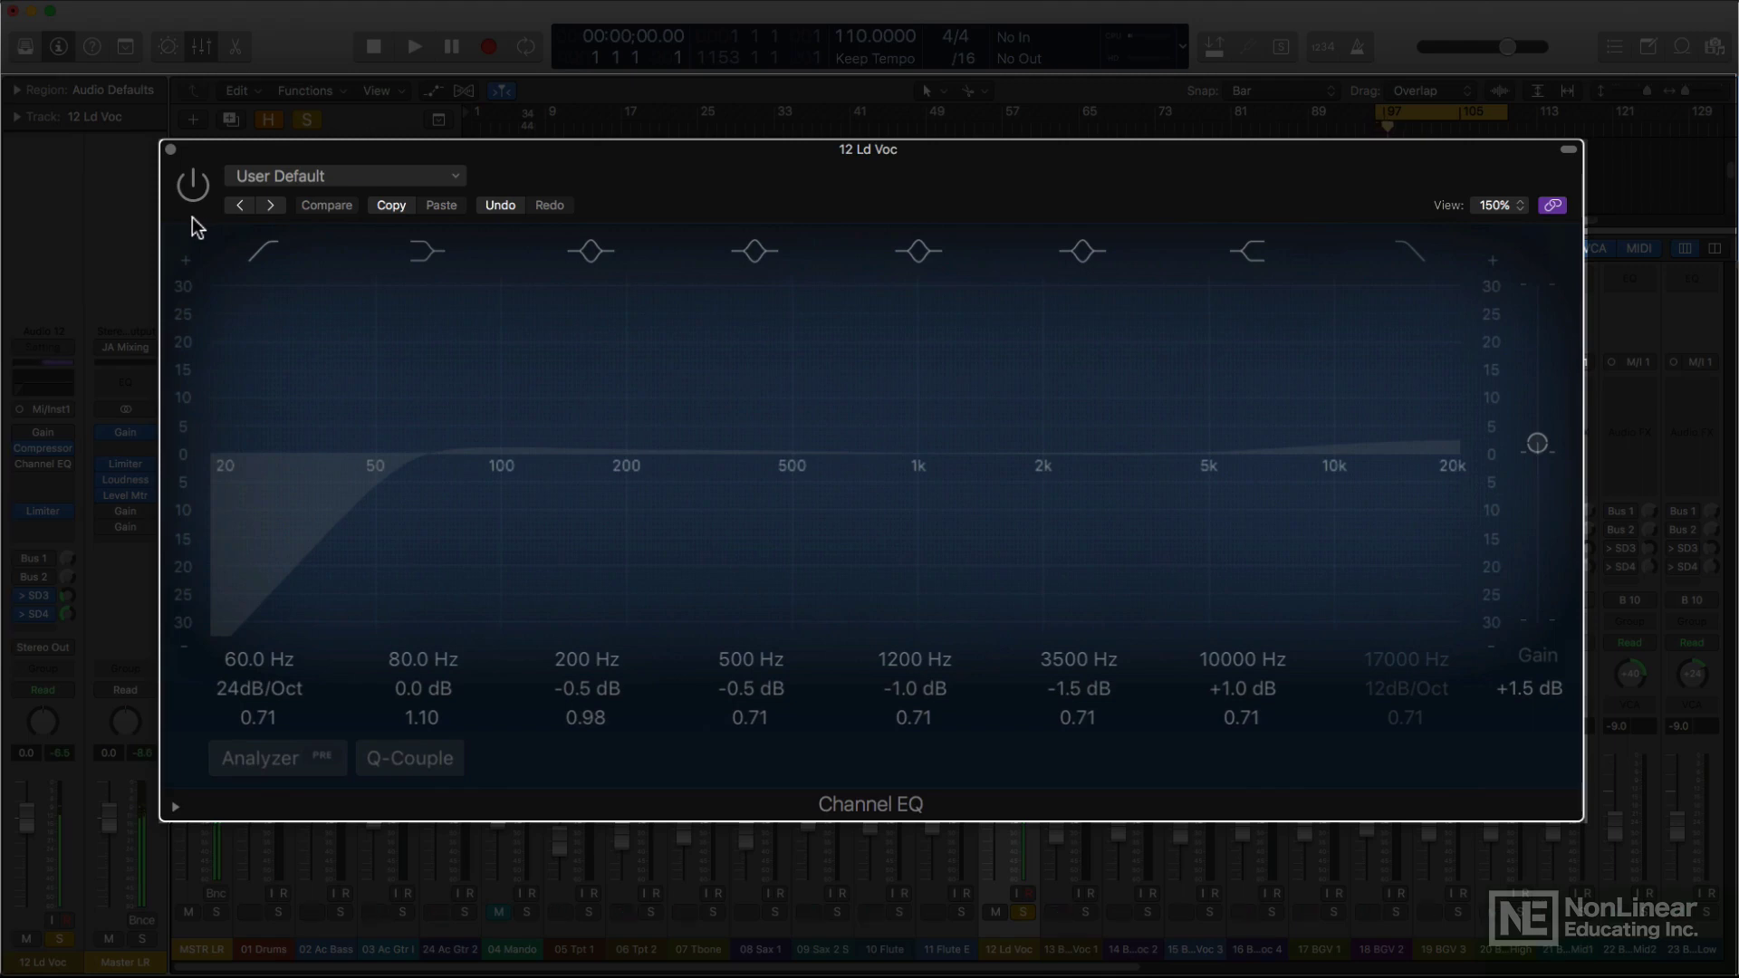
Re-enable the 12 Ld Voc Channel EQ with its 60 Hz high-pass and 10000 Hz +1.0 dB boost.
{"action": "left_click", "coordinate": [193, 188]}
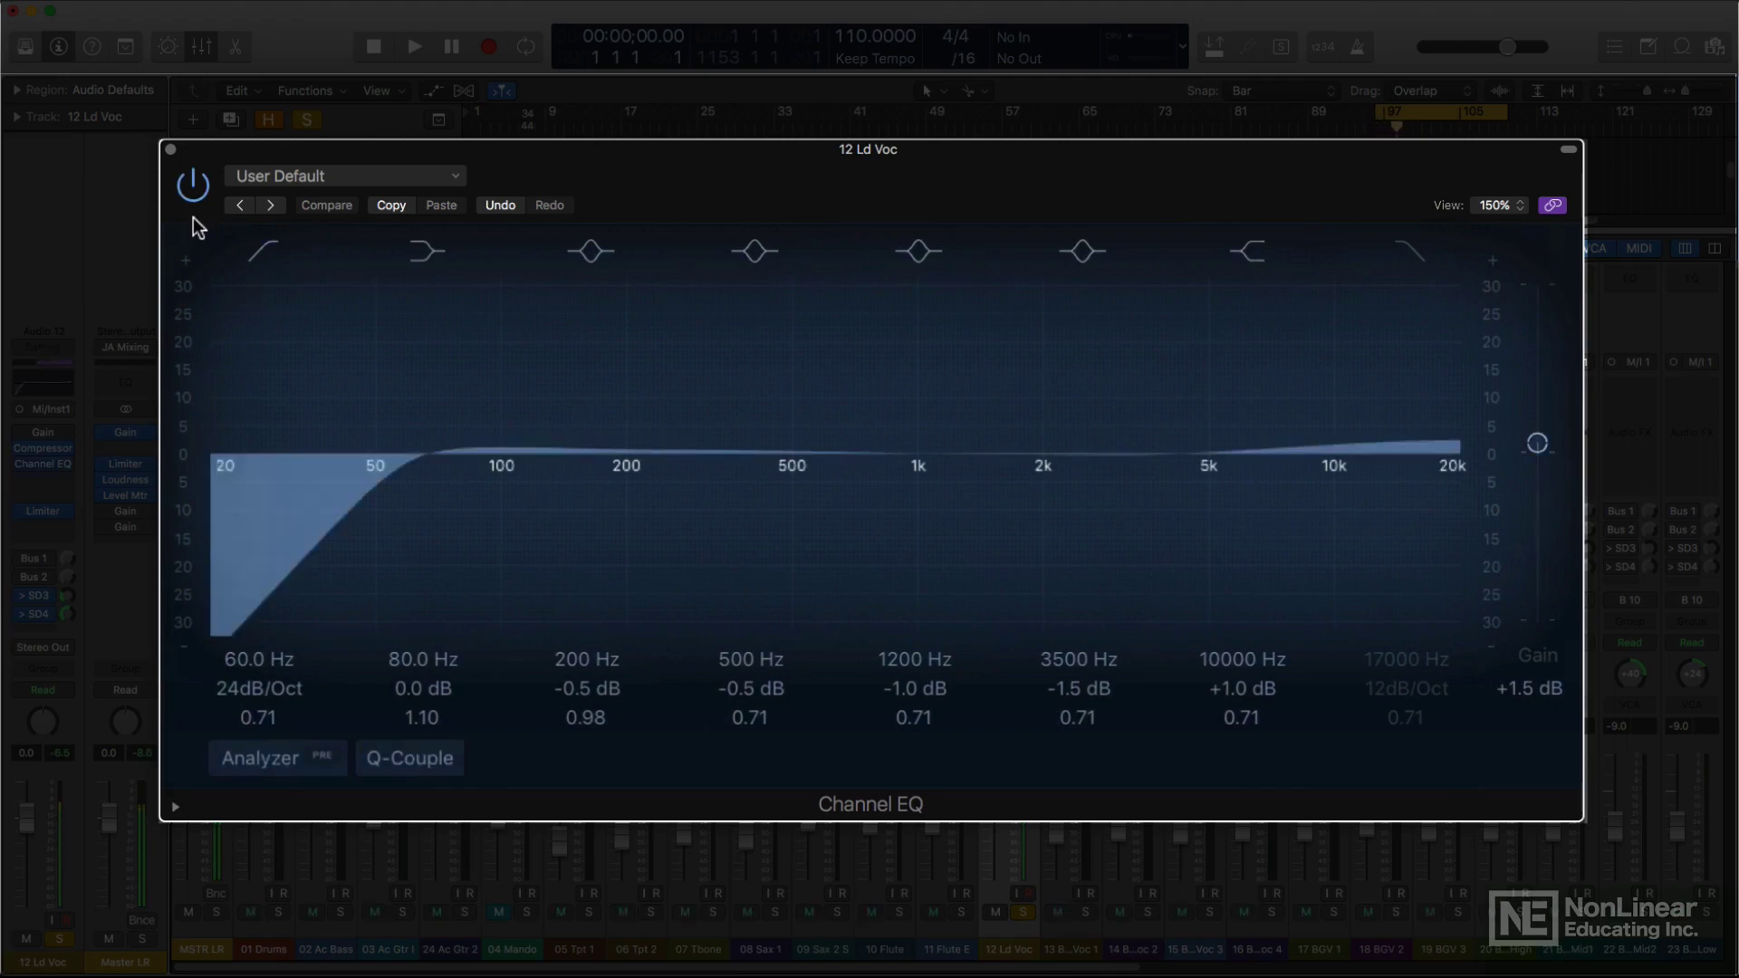